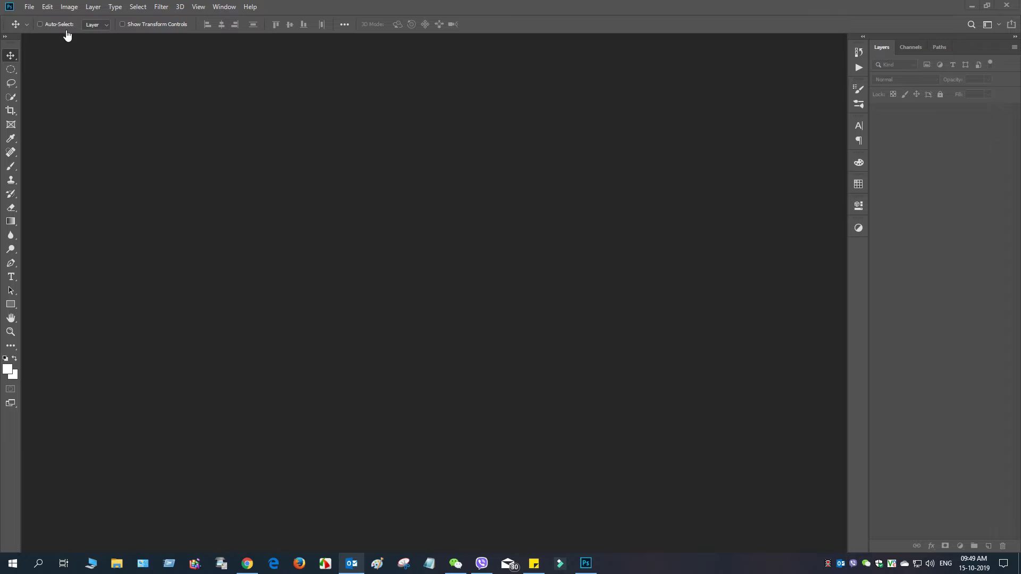
Step: Open the image 02_Vista_plant_wallpaper_v_plants2_003 from the Wallpaper folder
left_click(29, 7)
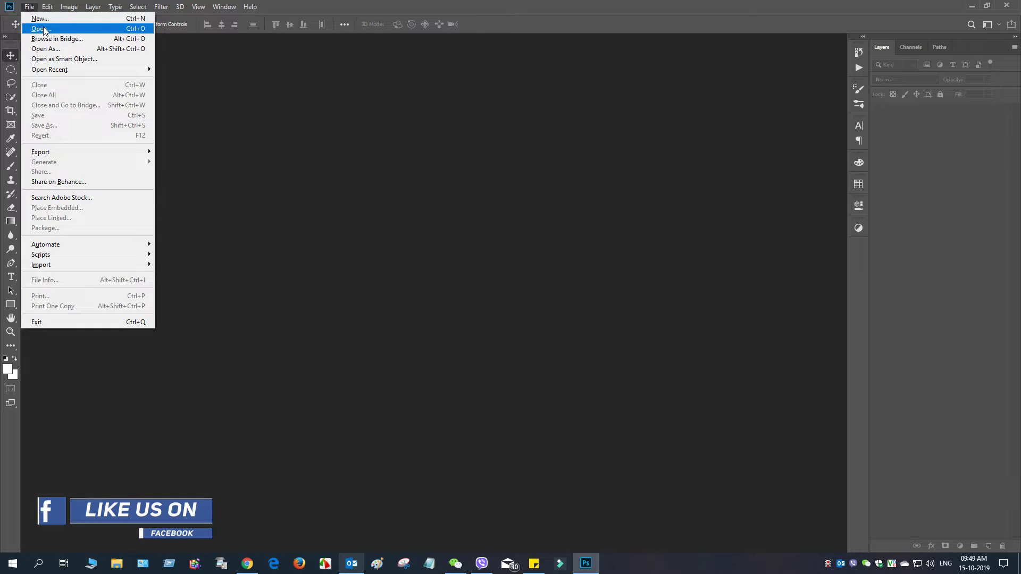
left_click(41, 29)
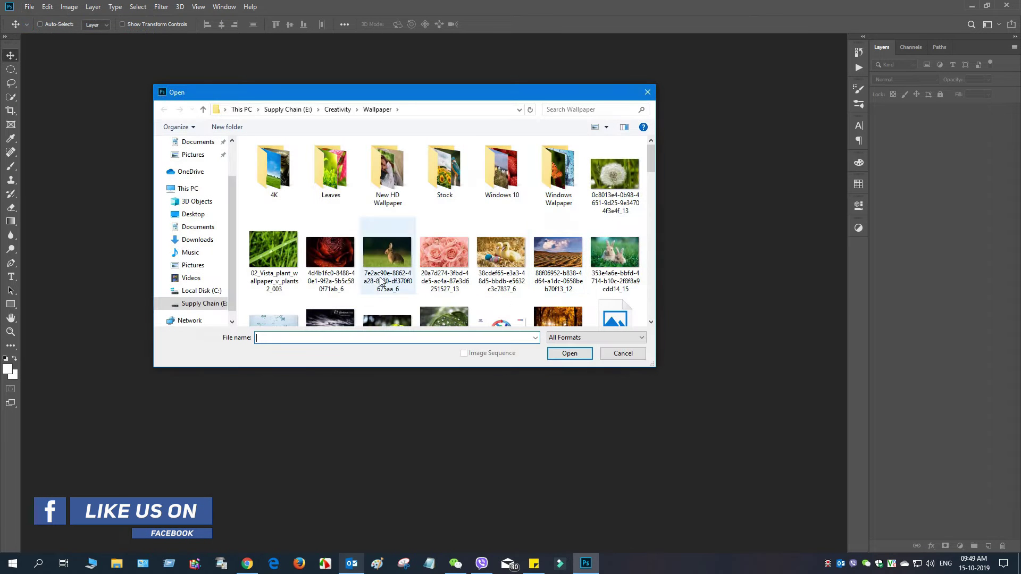
left_click(276, 251)
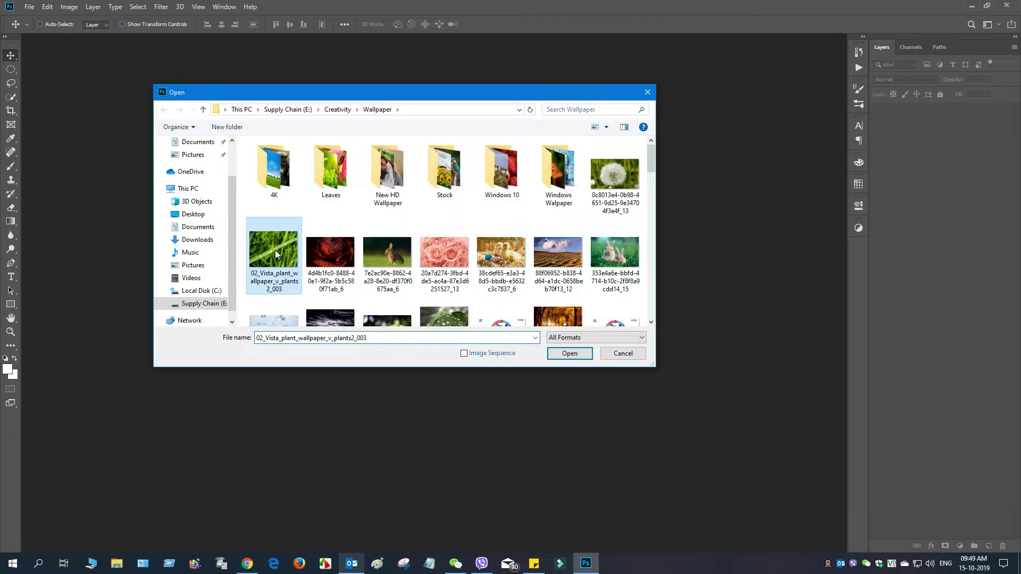
double_click(275, 250)
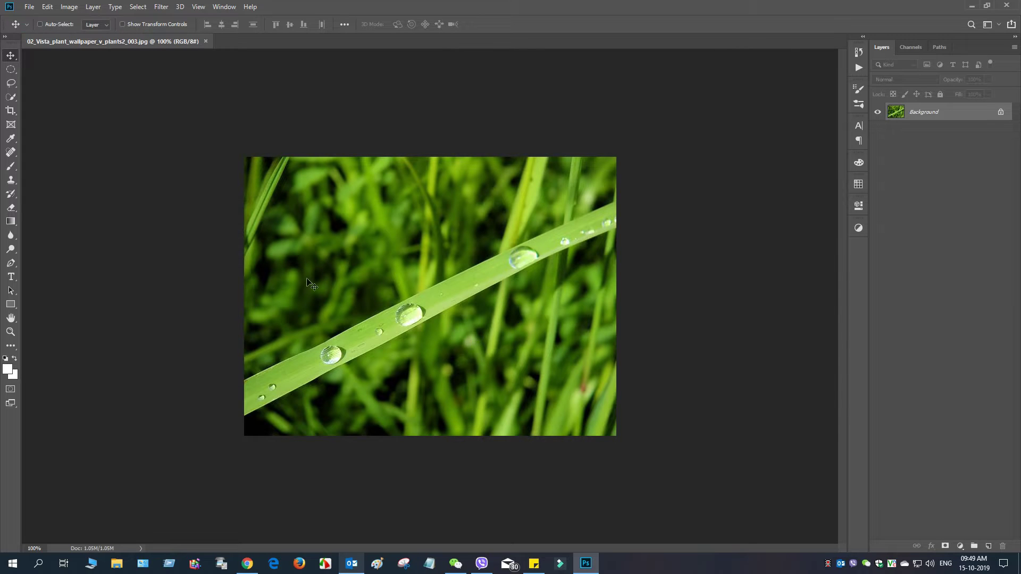
Step: In the image size settings, unlink width from height, switch the units to pixels and set the size to 1280 × 720
left_click(69, 7)
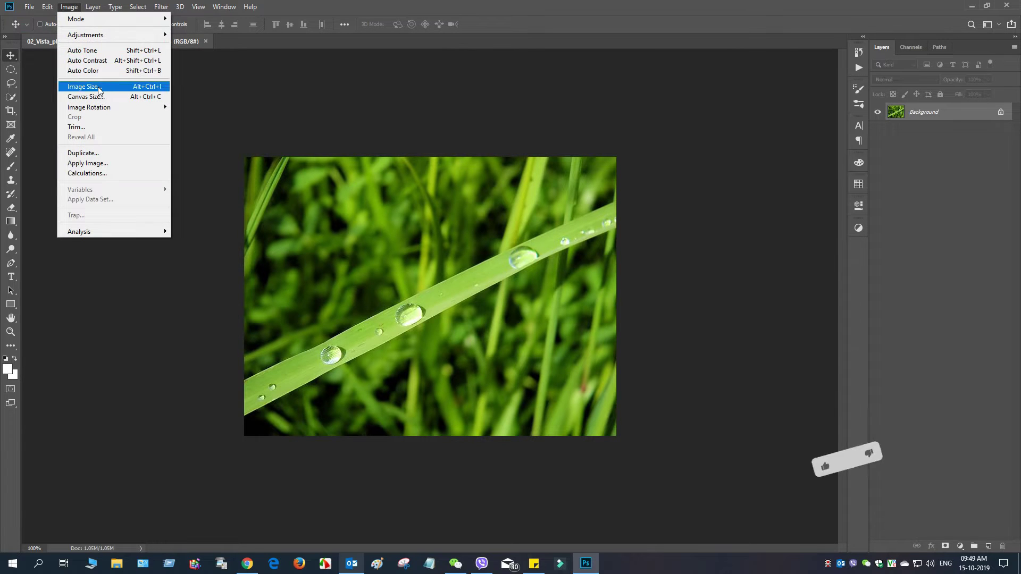
left_click(96, 85)
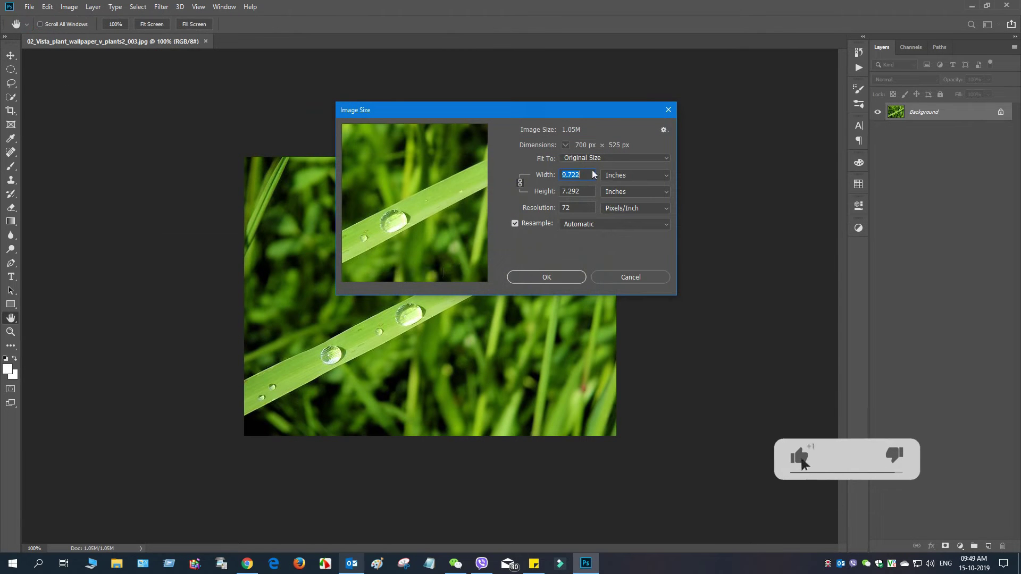
left_click(520, 183)
left_click(624, 181)
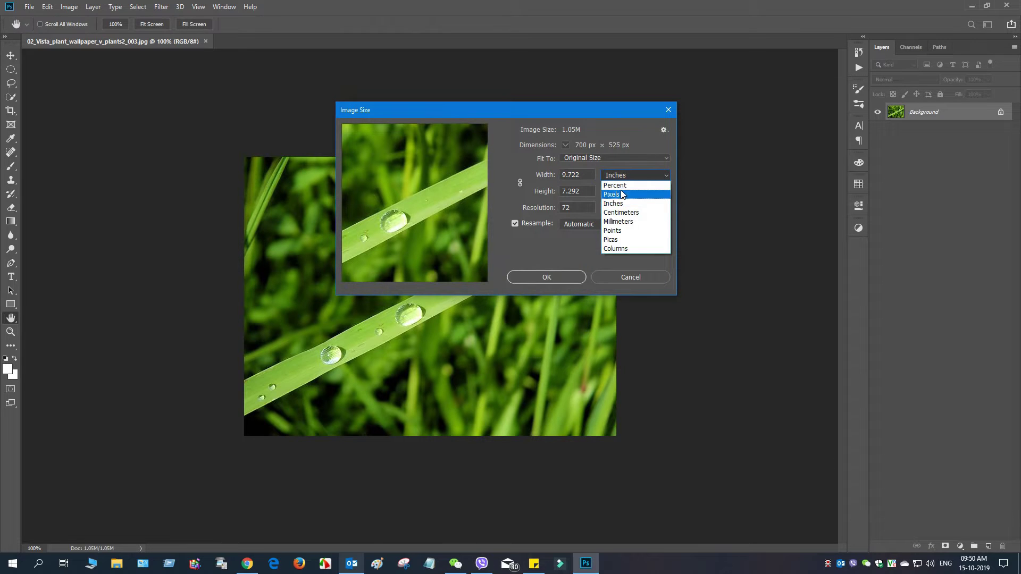
left_click(620, 196)
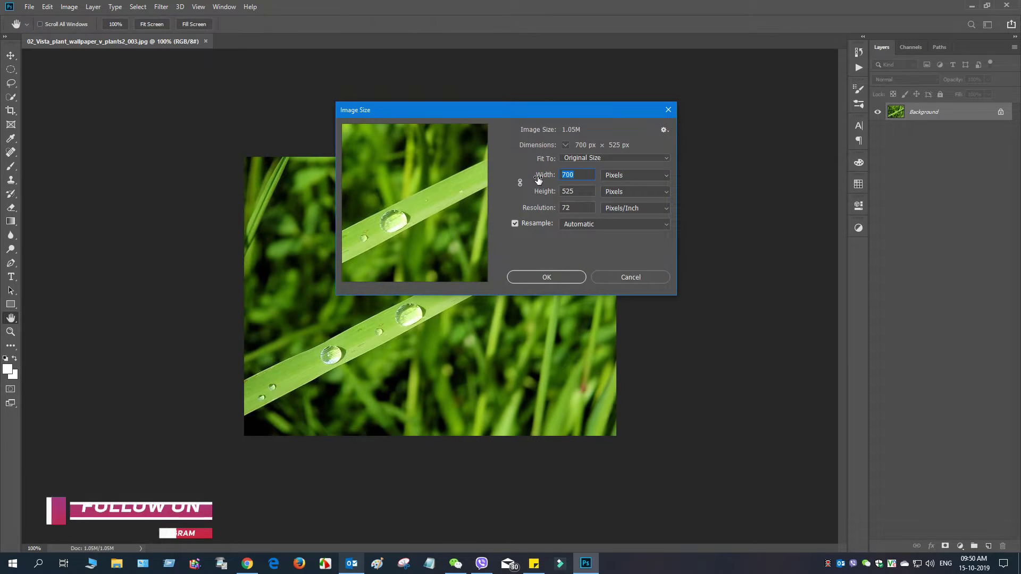
type("1280")
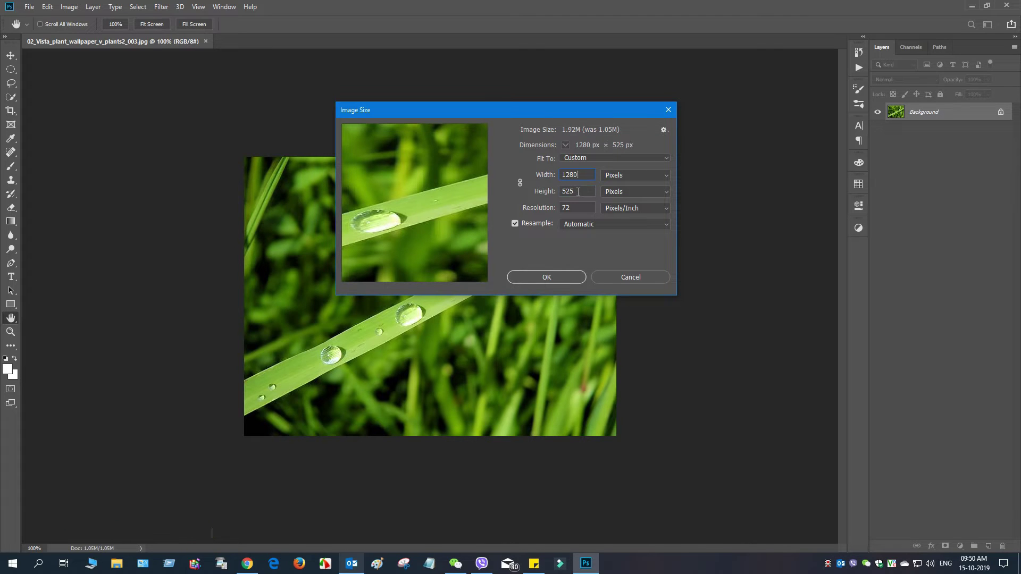
type("720")
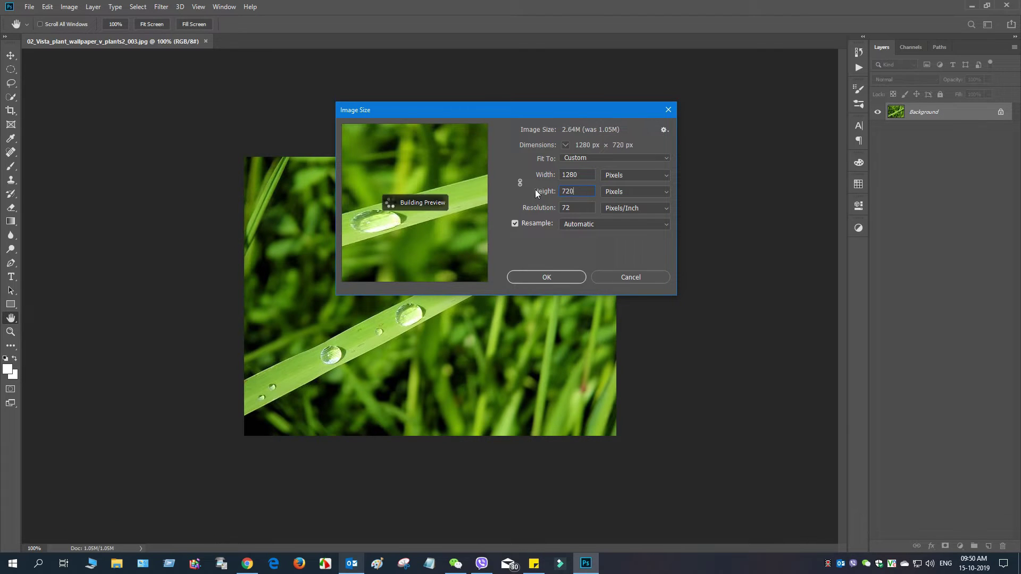
Step: Set the image resolution to 300 pixels/inch with resampling on and apply the resize
double_click(566, 208)
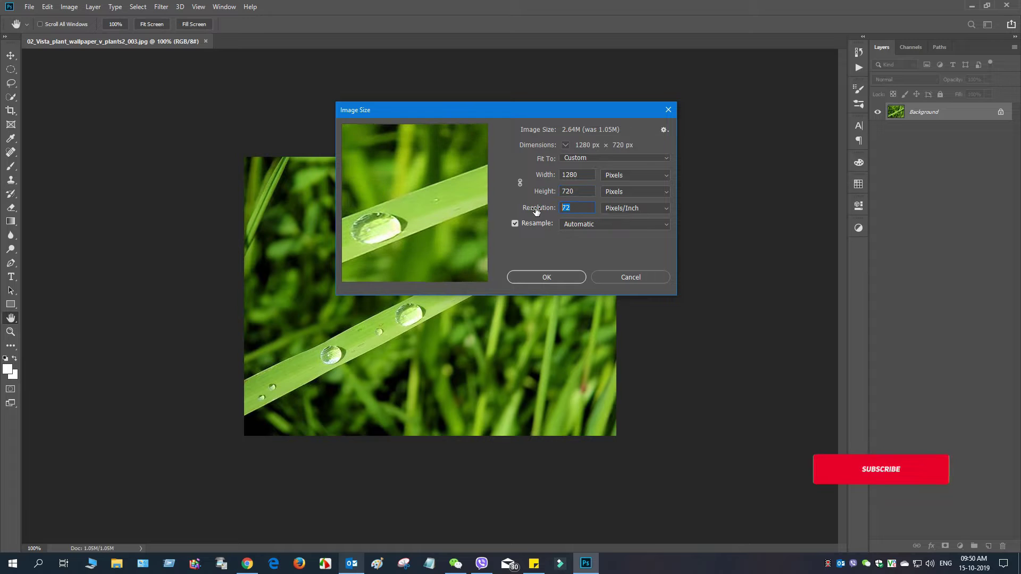
type("300")
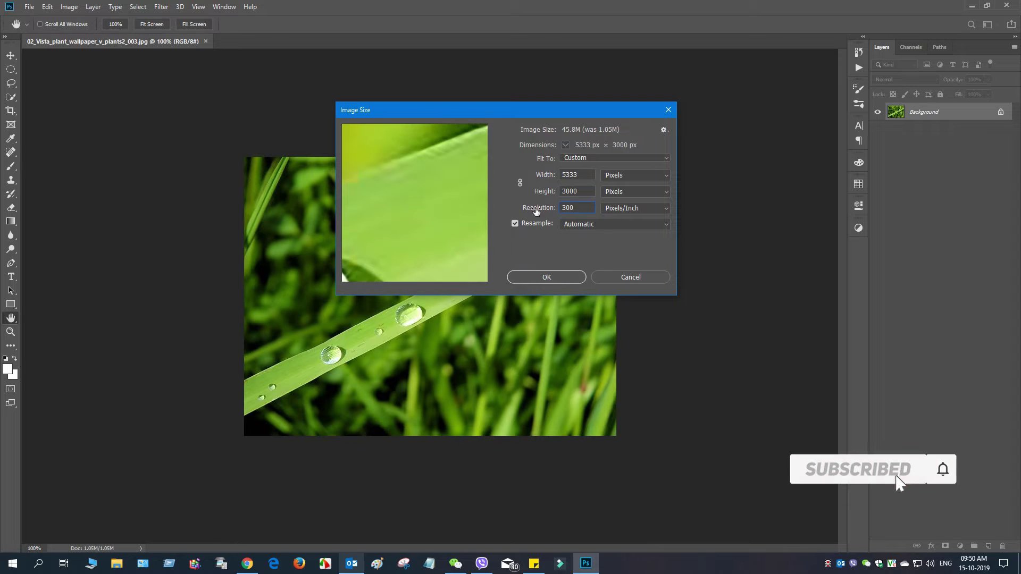
left_click(545, 272)
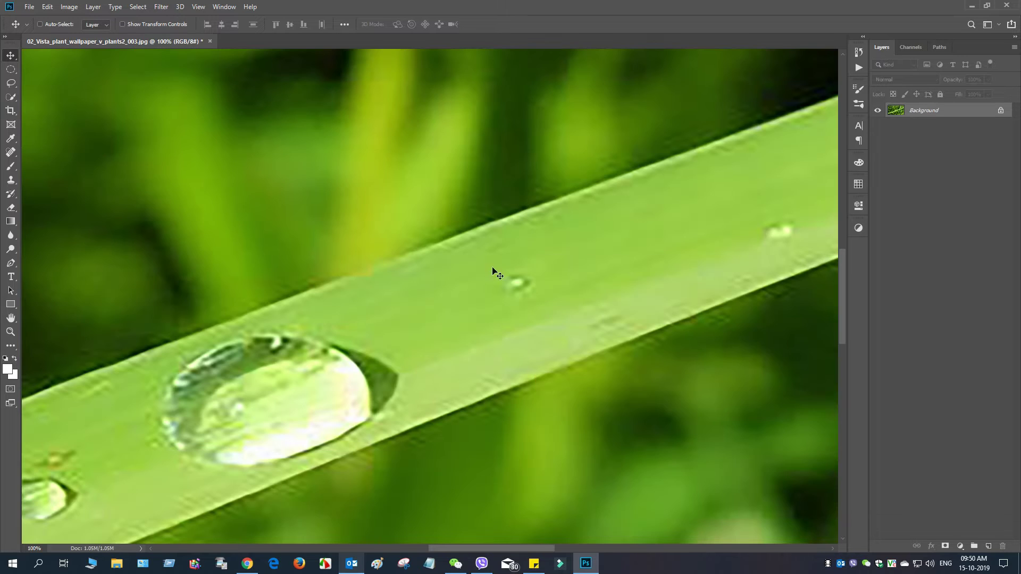
Step: Add a text layer reading GLASS across the middle of the fully visible image
key("z")
left_click(298, 24)
key("ctrl+minus")
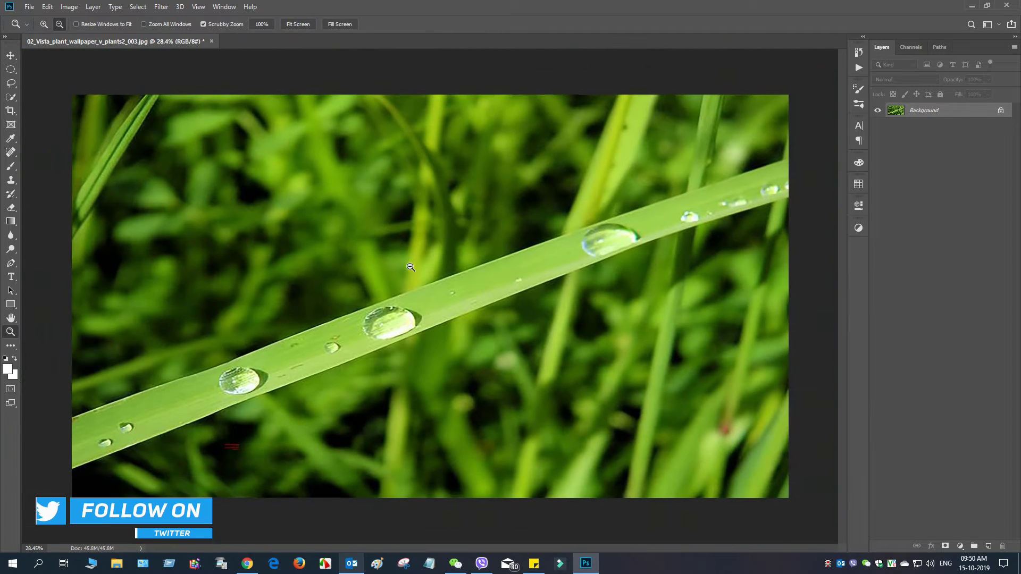
key("t")
left_click(503, 353)
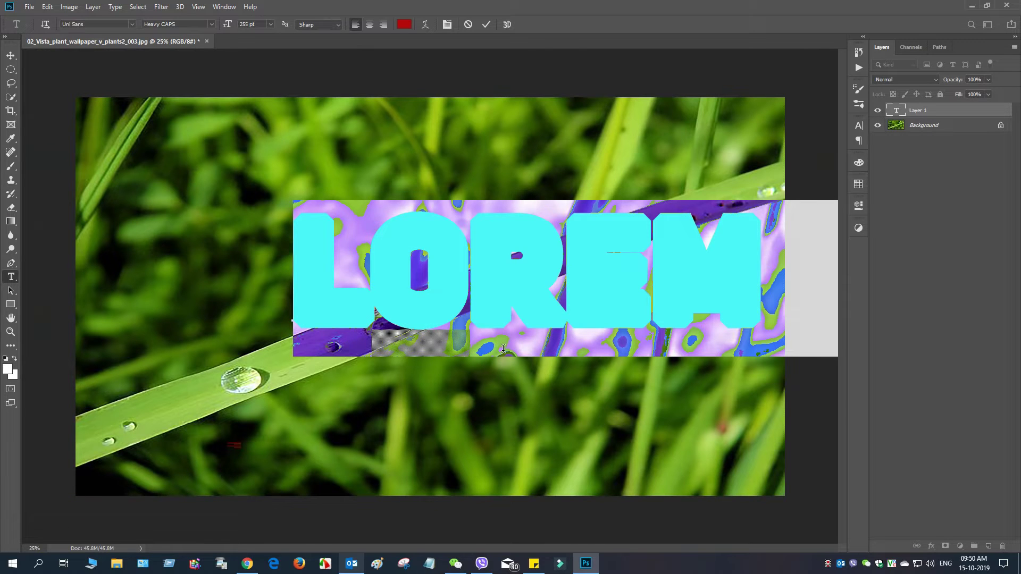
type("GLASS")
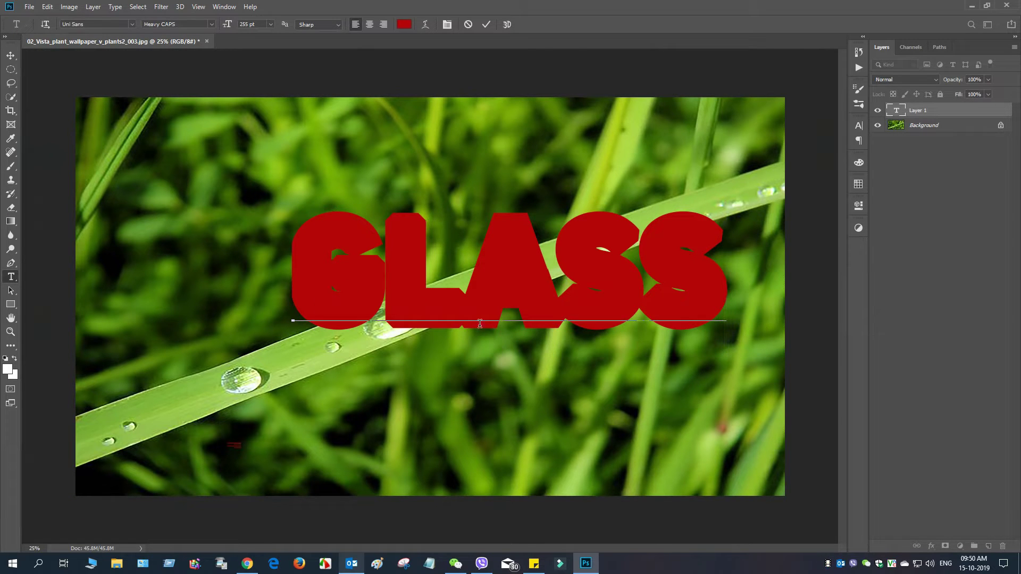
key("Left")
left_click_drag(439, 373, 420, 388)
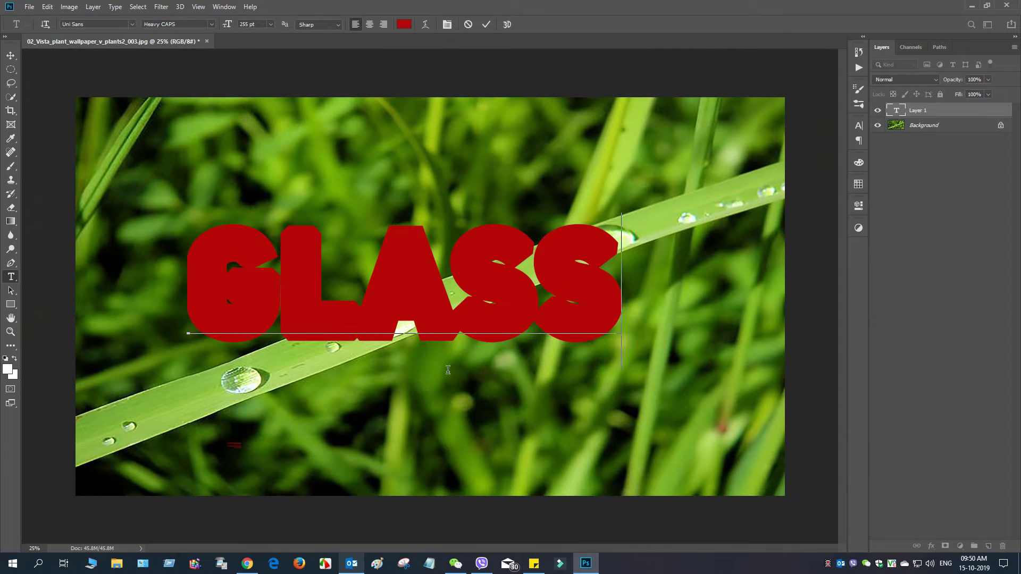
Step: Turn off faux bold for the whole word GLASS
key("ctrl+a")
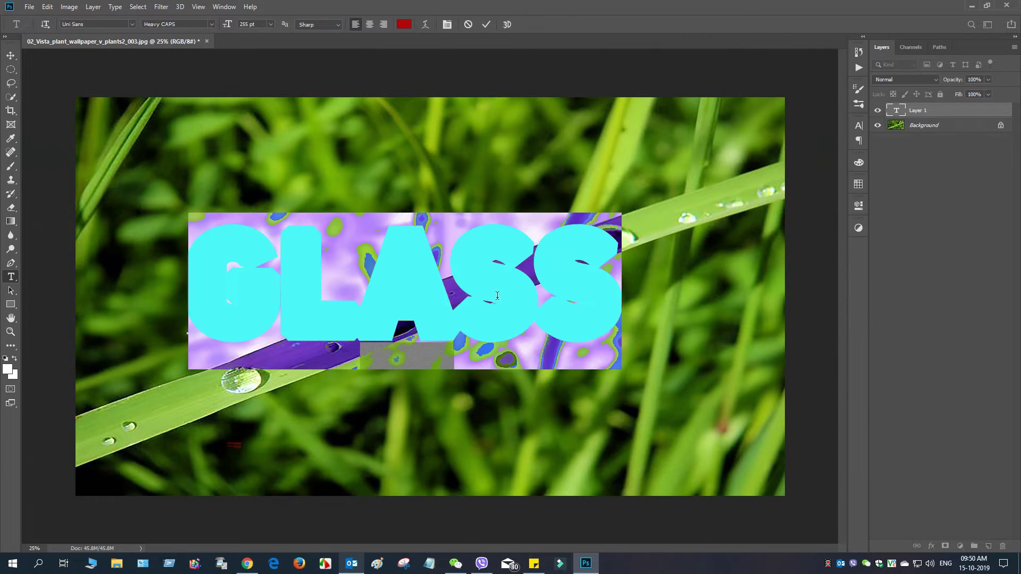
left_click(860, 126)
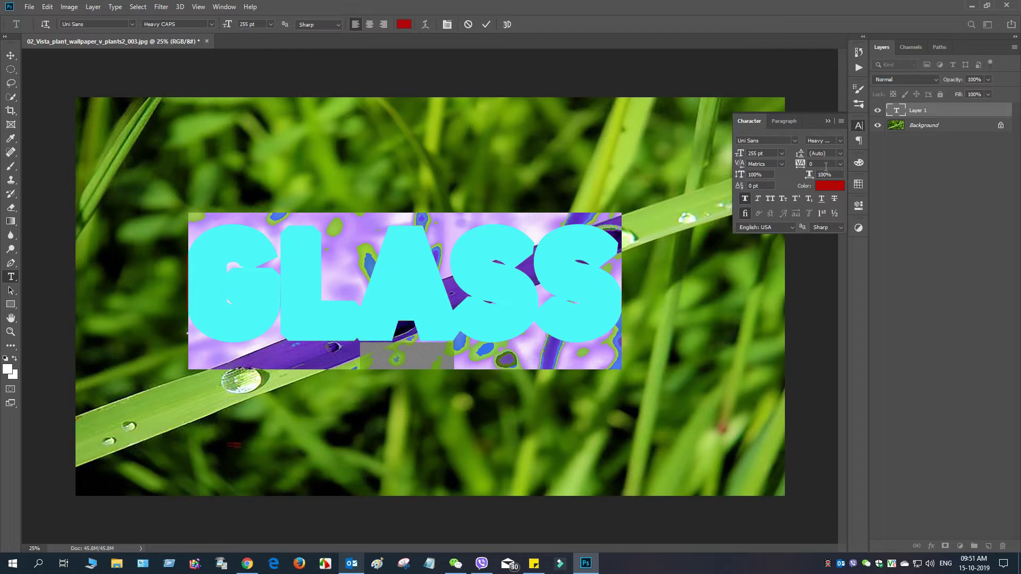
left_click(746, 200)
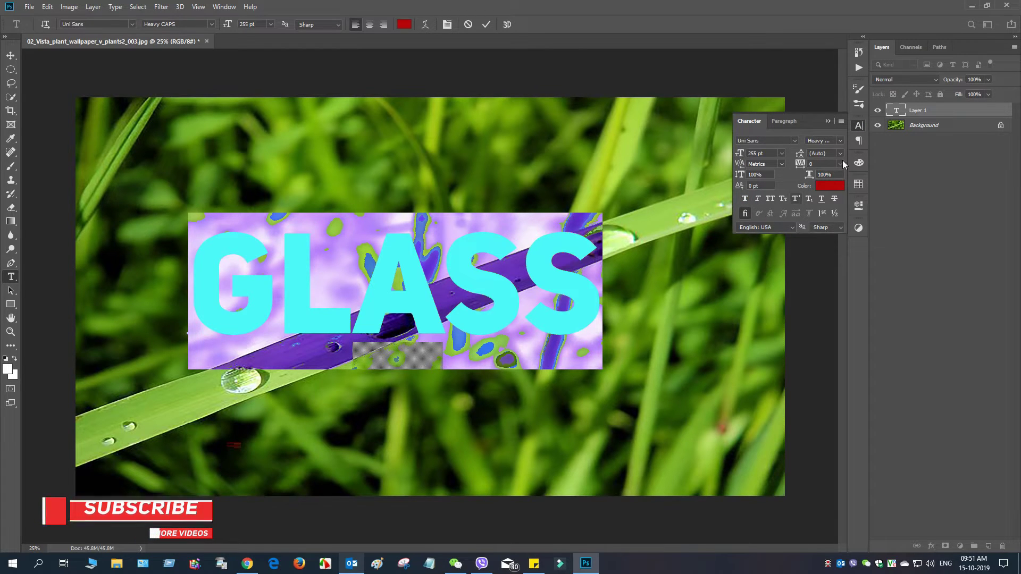
left_click(829, 121)
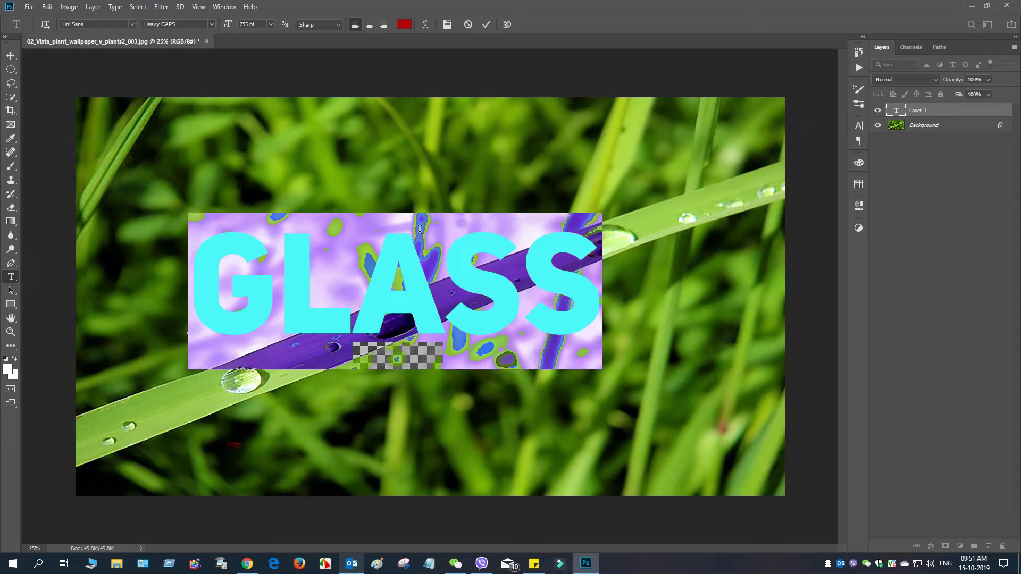
Step: Commit the text and centre the GLASS layer horizontally and vertically on the Background layer
left_click(11, 56)
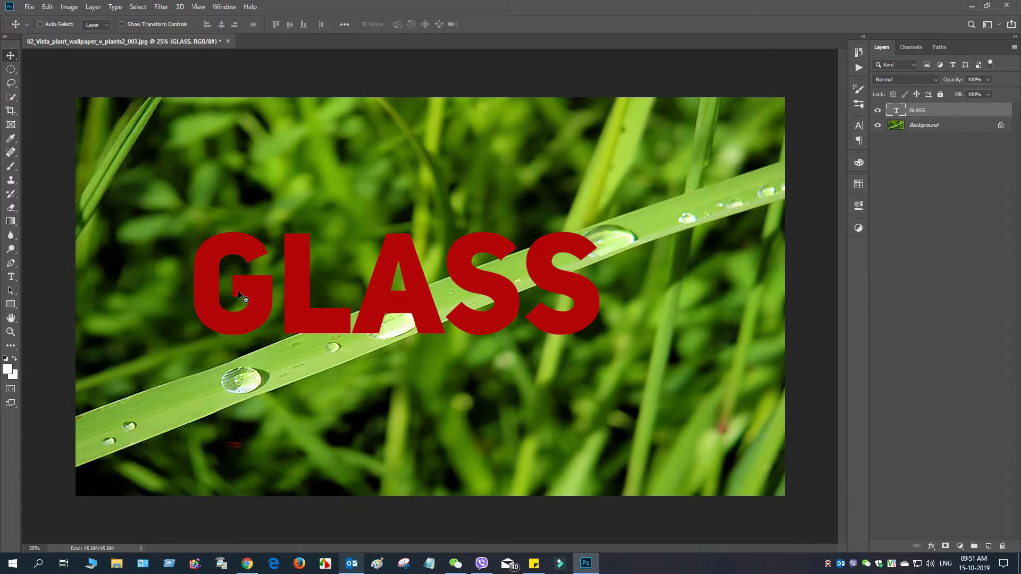
left_click_drag(242, 297, 259, 300)
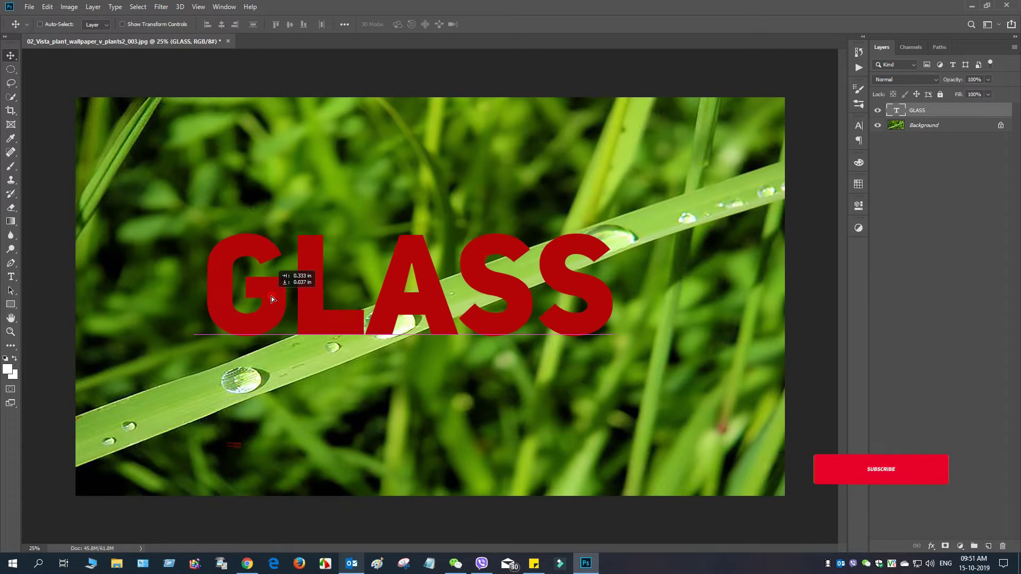
left_click(955, 127, "shift")
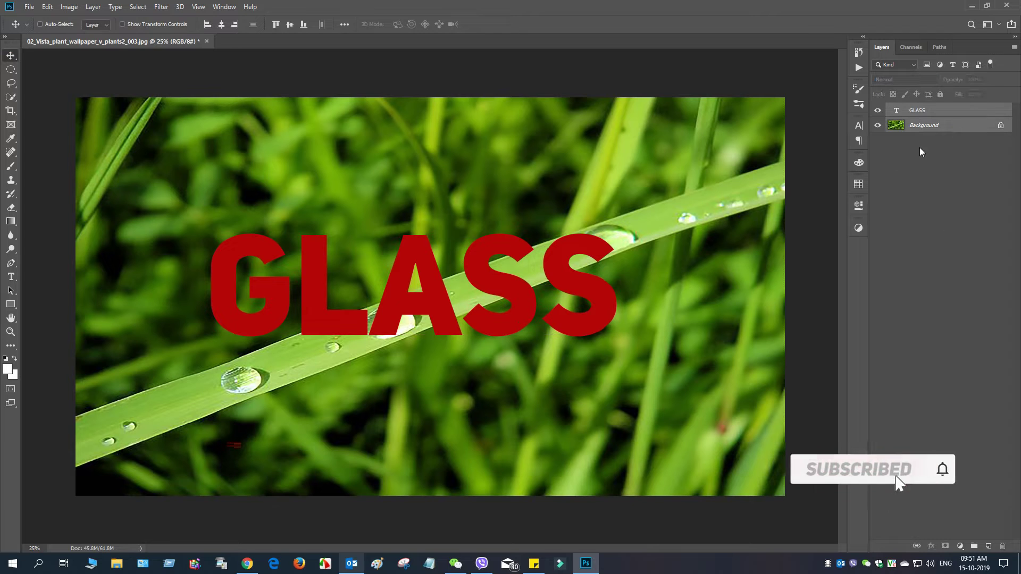
left_click(222, 25)
left_click(290, 25)
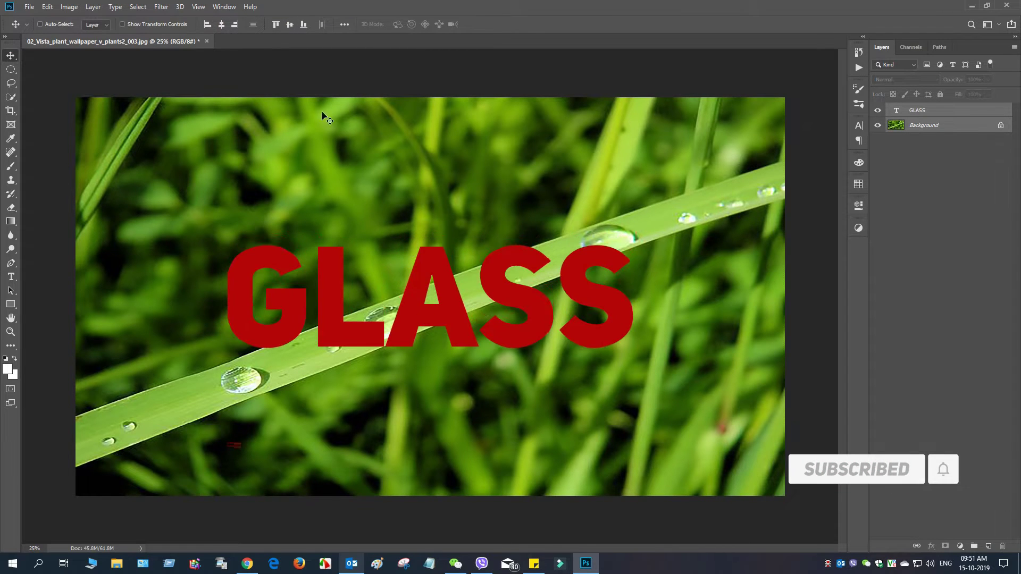
Step: Recolour the GLASS text with the light green #9bd14f sampled from the grass blade and commit it
left_click(957, 114)
double_click(895, 113)
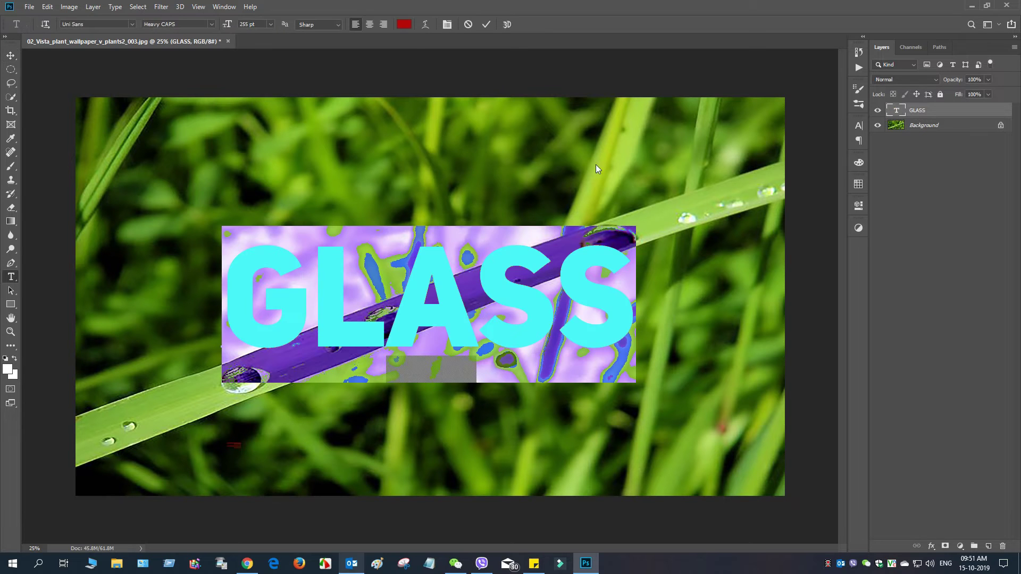
left_click(404, 24)
left_click(658, 220)
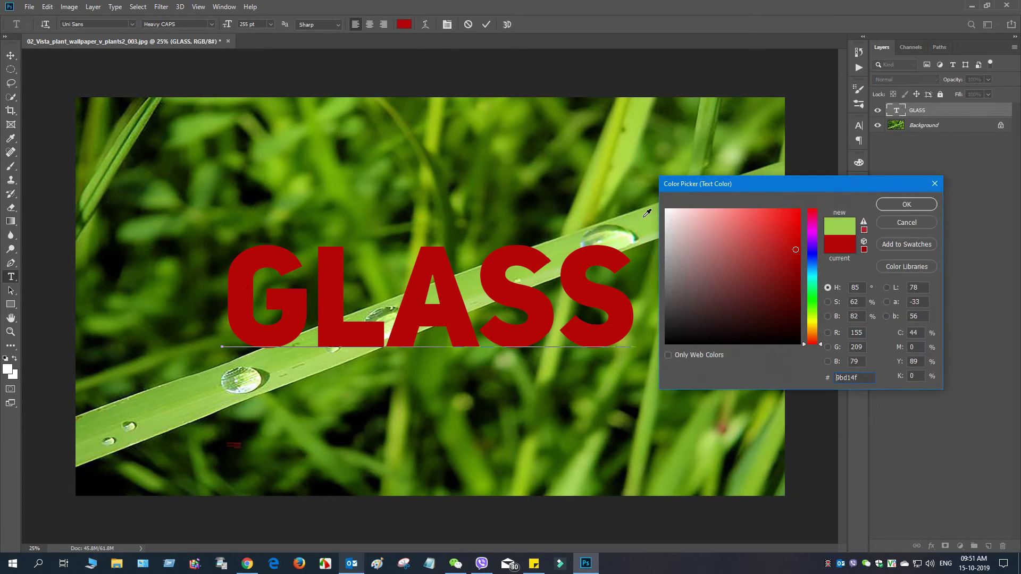
left_click(894, 206)
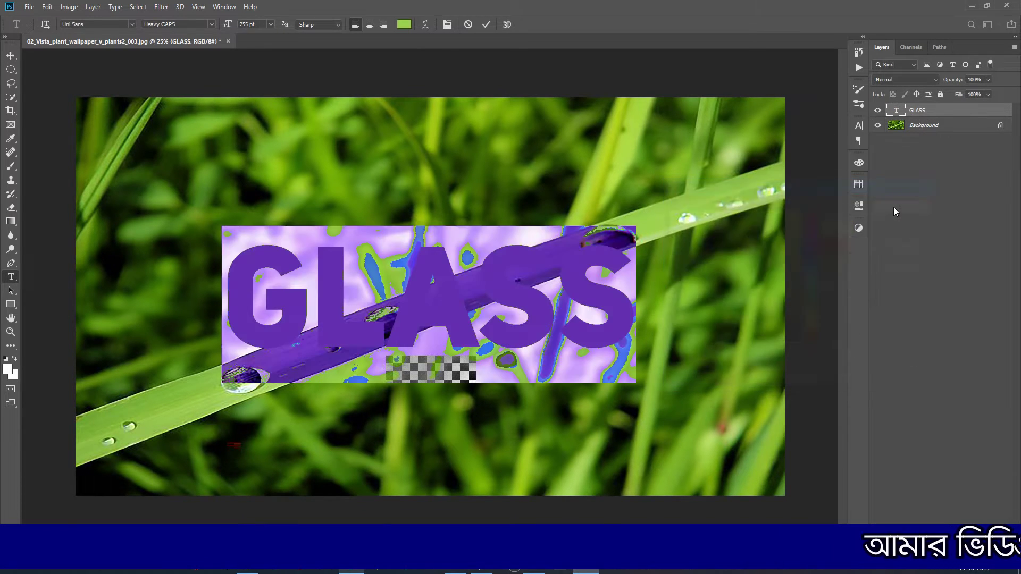
left_click(971, 114)
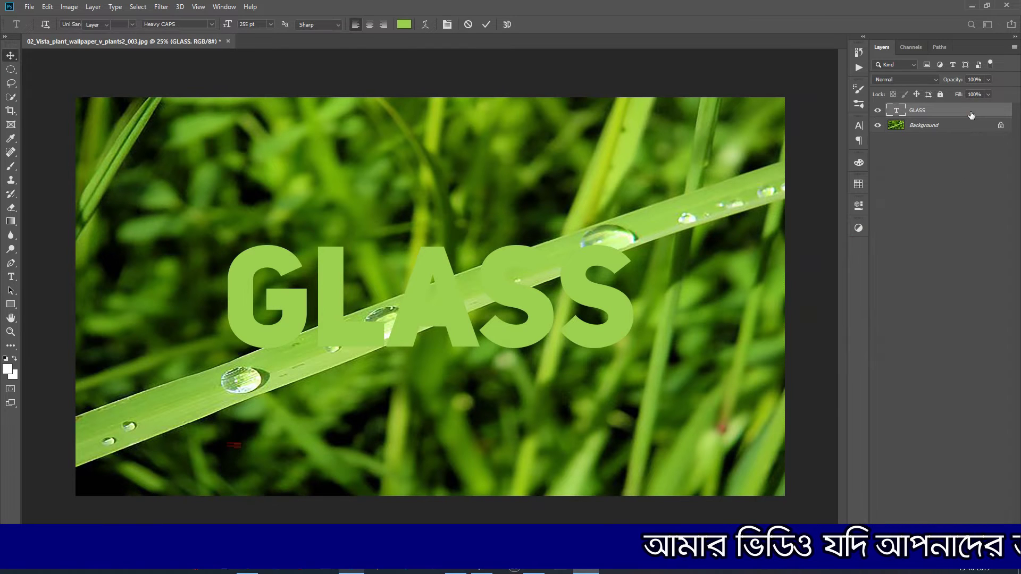
Step: Open the layer style settings of the GLASS layer and enable Bevel & Emboss
double_click(971, 114)
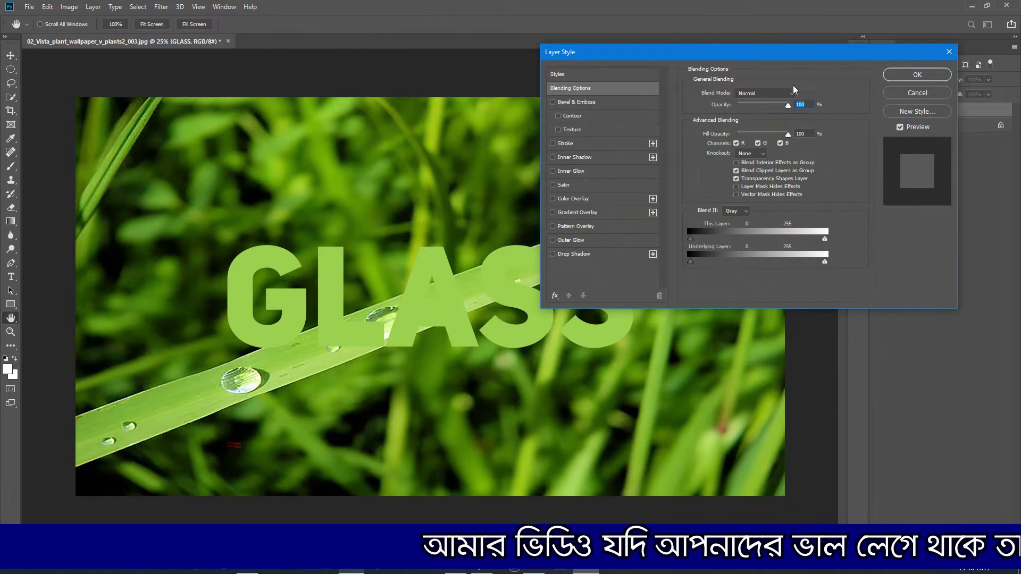
left_click_drag(771, 57, 802, 62)
left_click(597, 109)
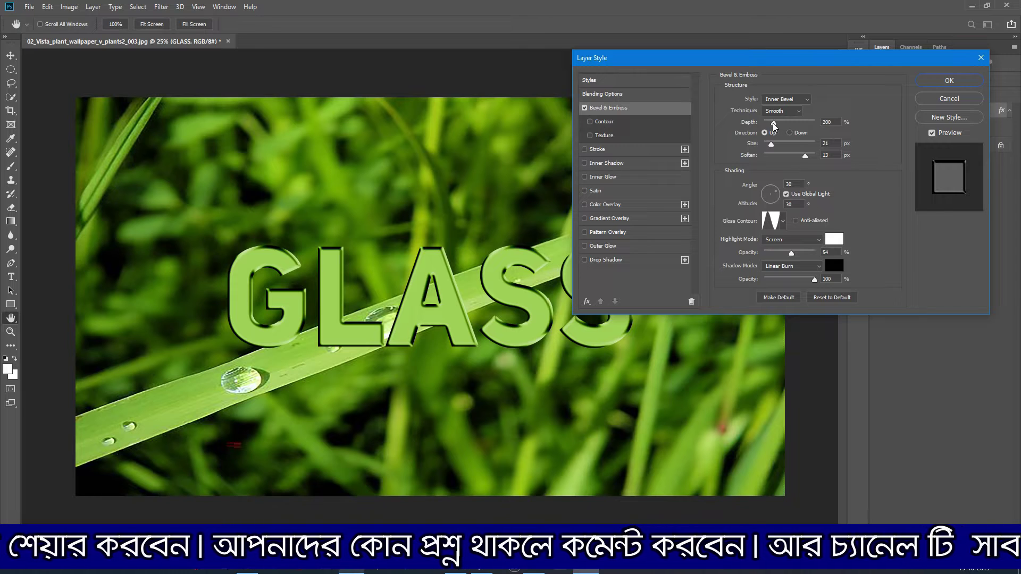
Step: Set the Bevel & Emboss depth to 200%, size to 24 px and soften to 16 px
left_click(836, 121)
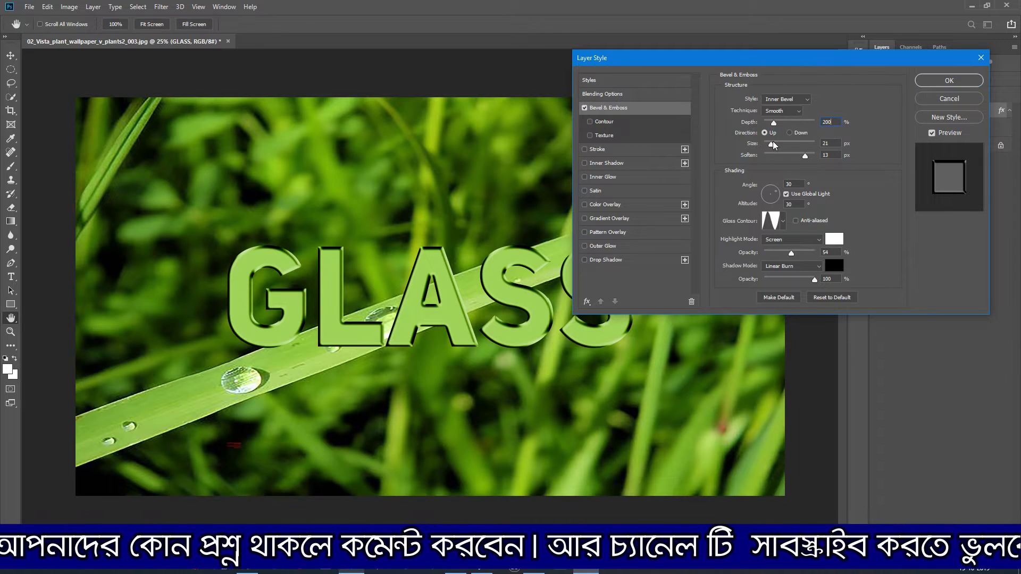
left_click(772, 144)
left_click_drag(772, 142, 772, 144)
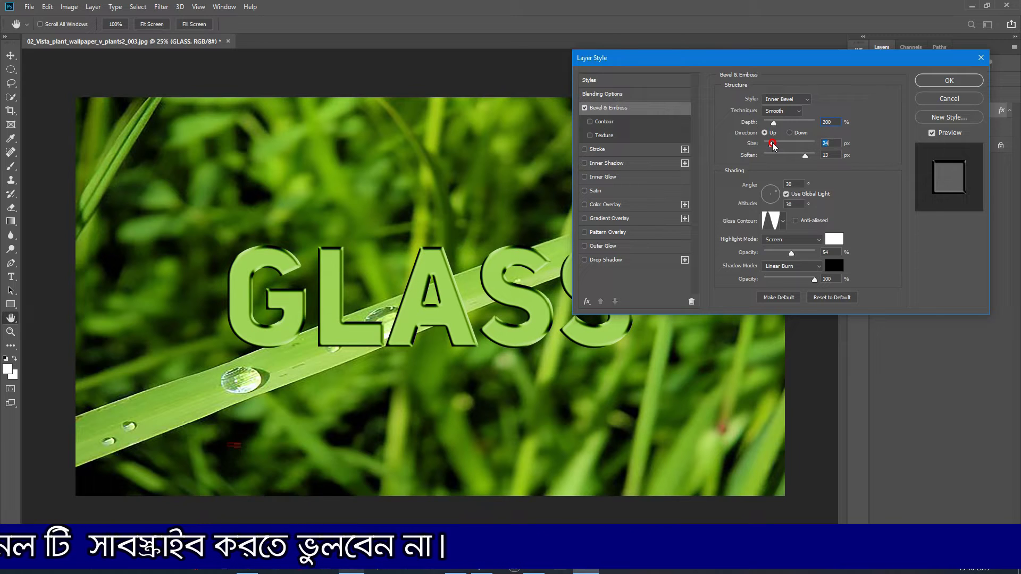
mouse_move(805, 156)
left_mouse_down()
mouse_move(755, 157)
mouse_move(823, 159)
left_mouse_up()
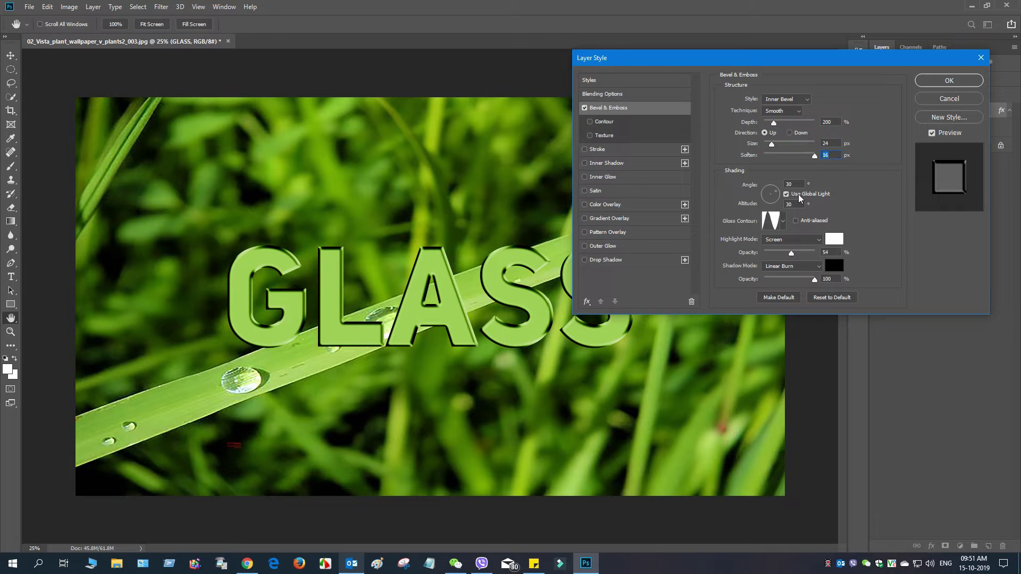
Step: Set the Bevel & Emboss global light to a 56° angle and 26° altitude
left_click(775, 189)
left_click_drag(775, 189, 771, 191)
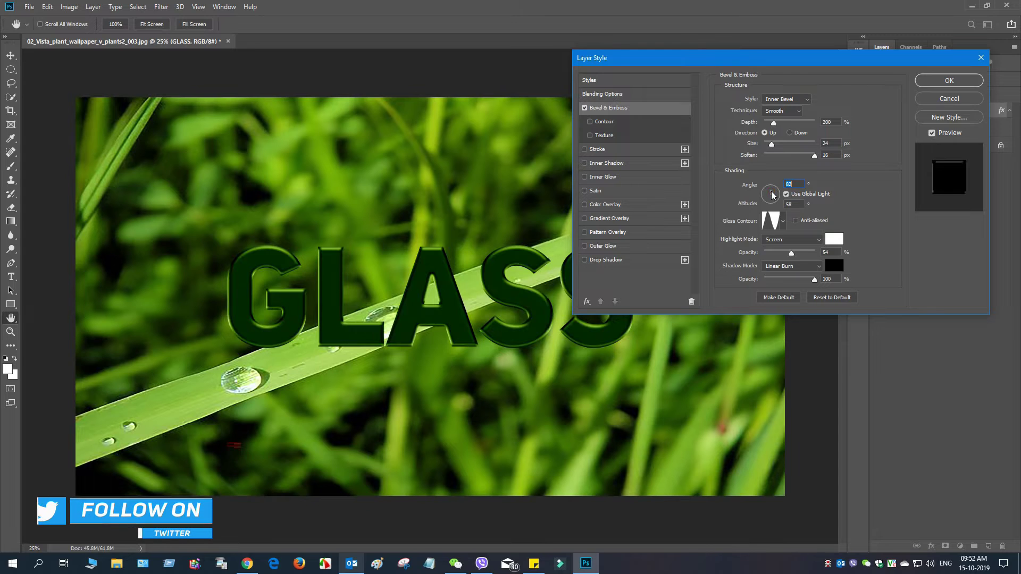
left_click(776, 191)
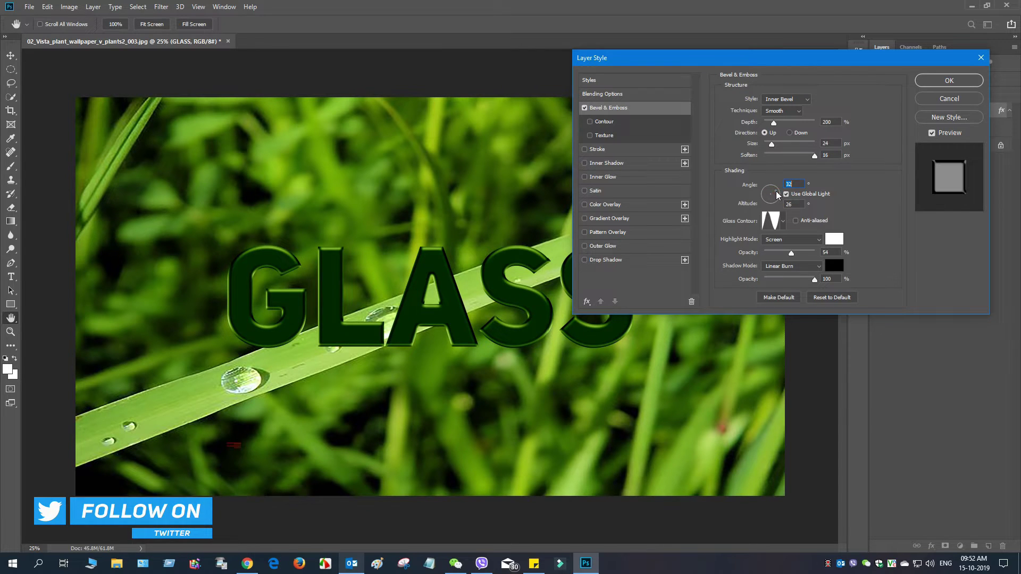
left_click_drag(777, 191, 788, 189)
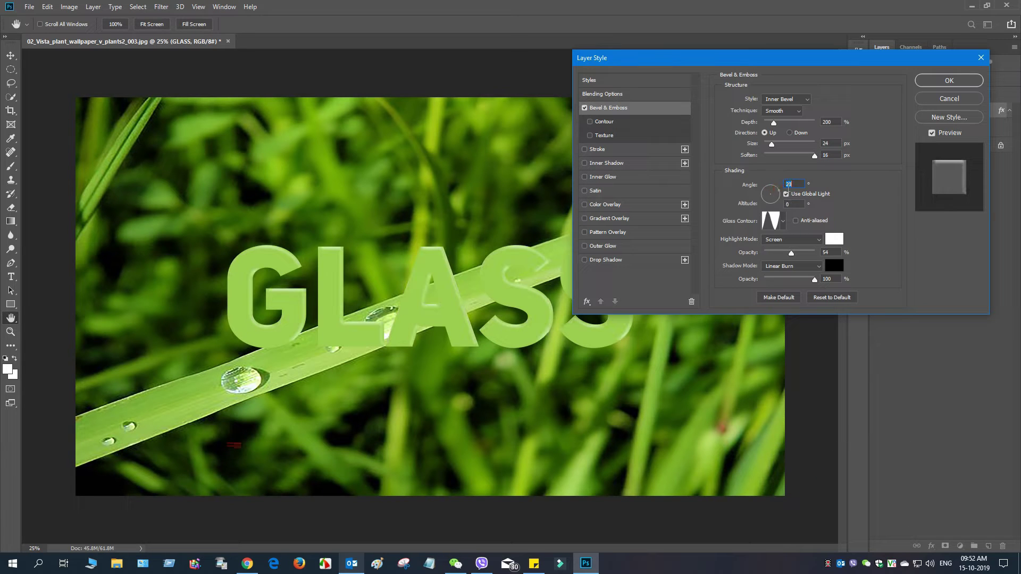
left_click(775, 194)
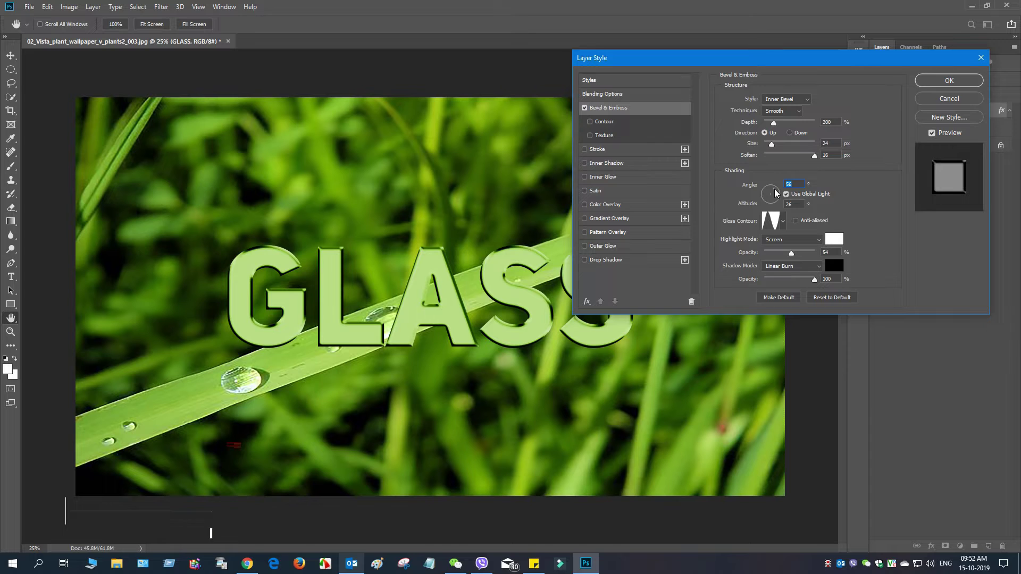
Step: Apply the Ring preset to the Bevel & Emboss gloss contour and set the highlight opacity to 94%
left_click(772, 220)
left_click(630, 147)
left_click(600, 255)
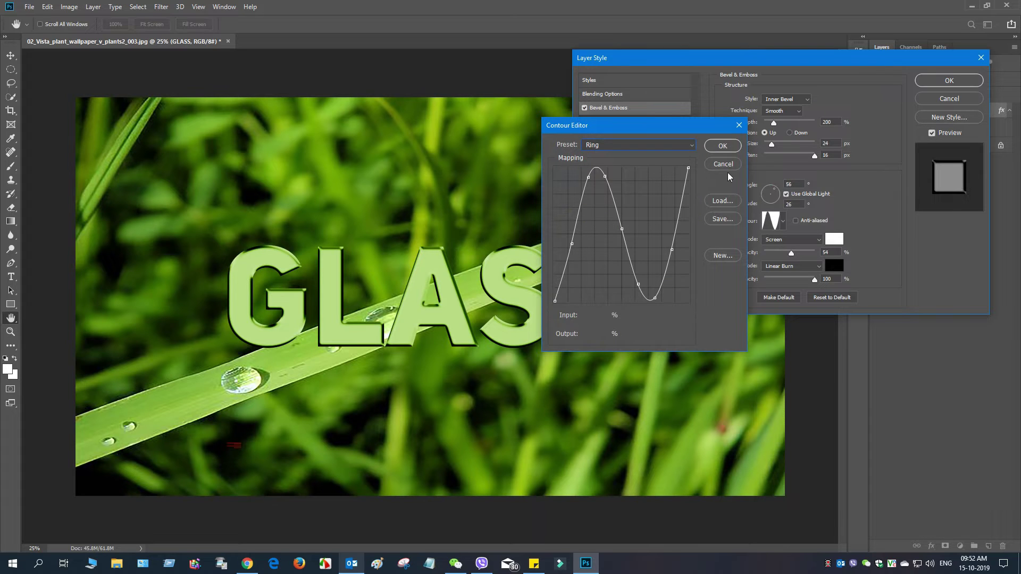
left_click(723, 145)
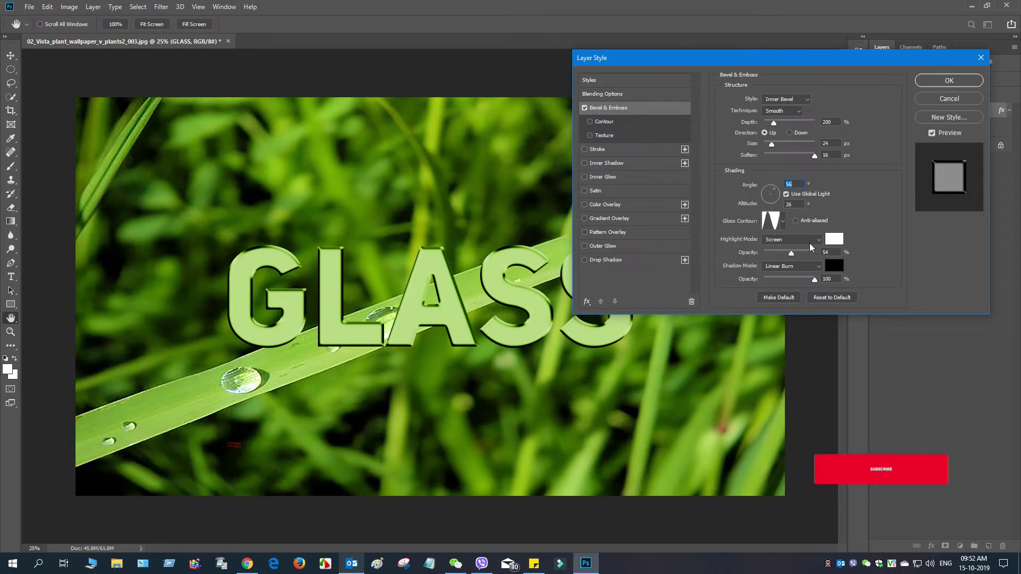
left_click_drag(791, 253, 858, 277)
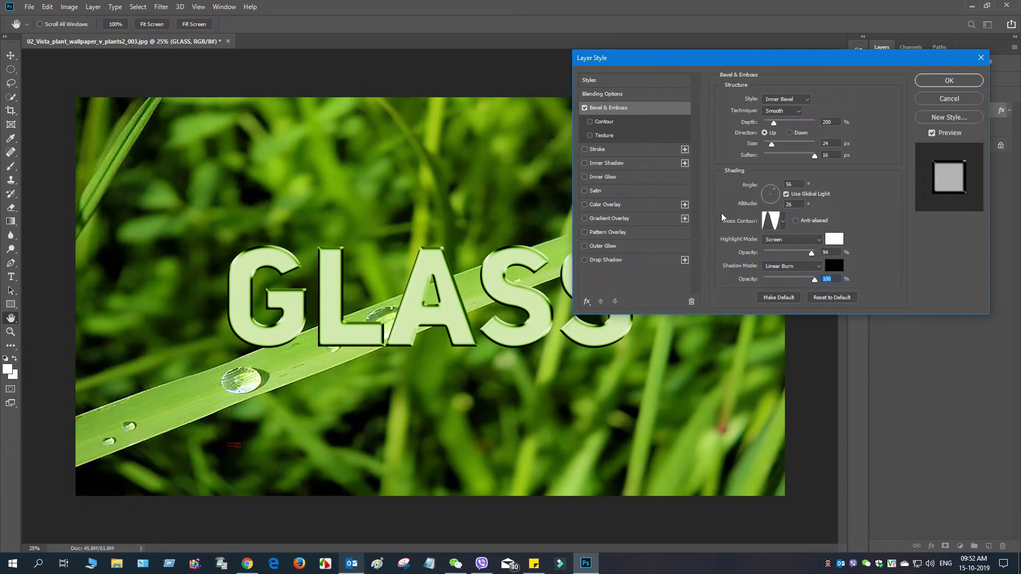
Step: Enable the Contour option of Bevel & Emboss and confirm the Ring preset for it
left_click(590, 121)
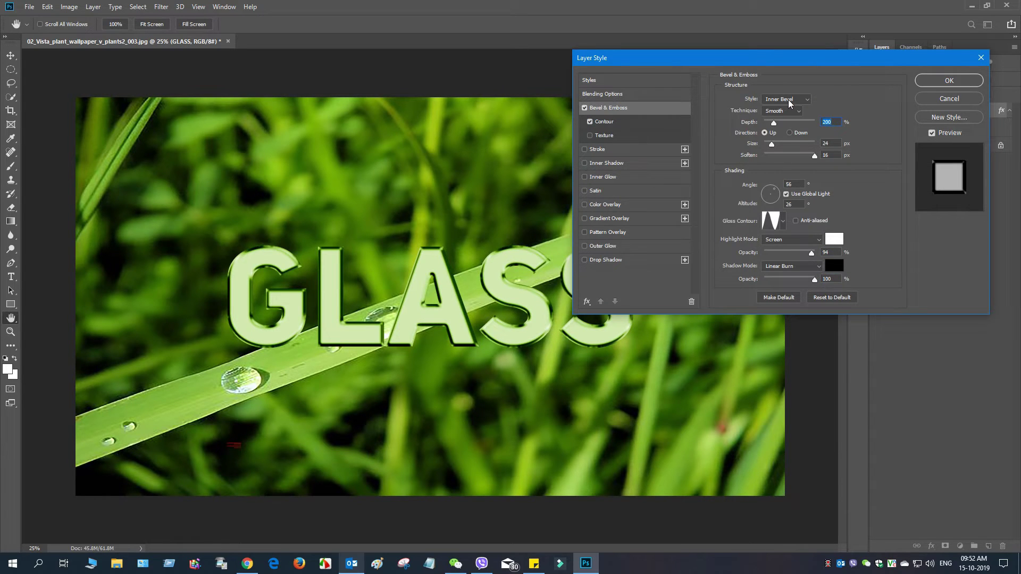
left_click(687, 126)
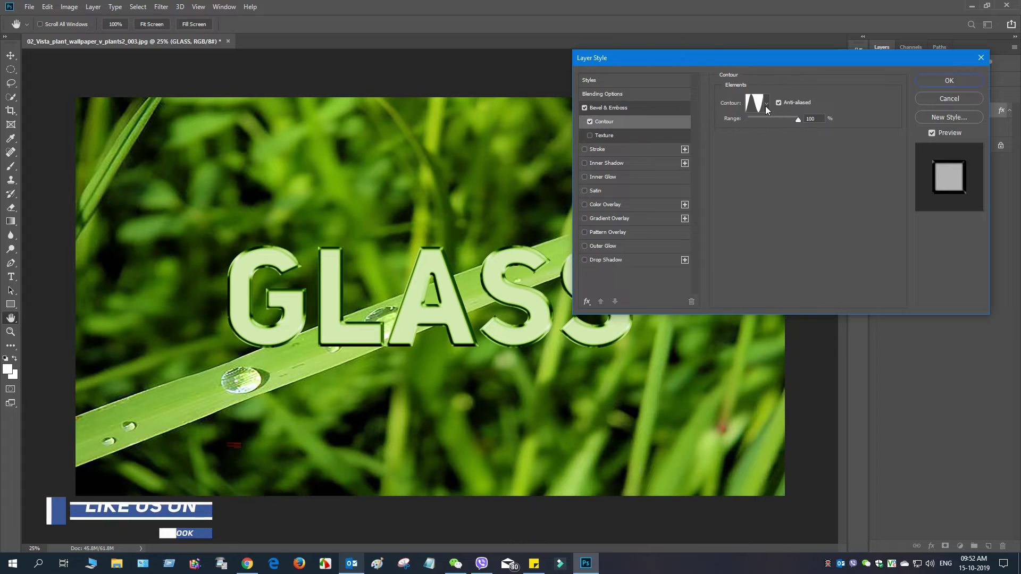
left_click(753, 103)
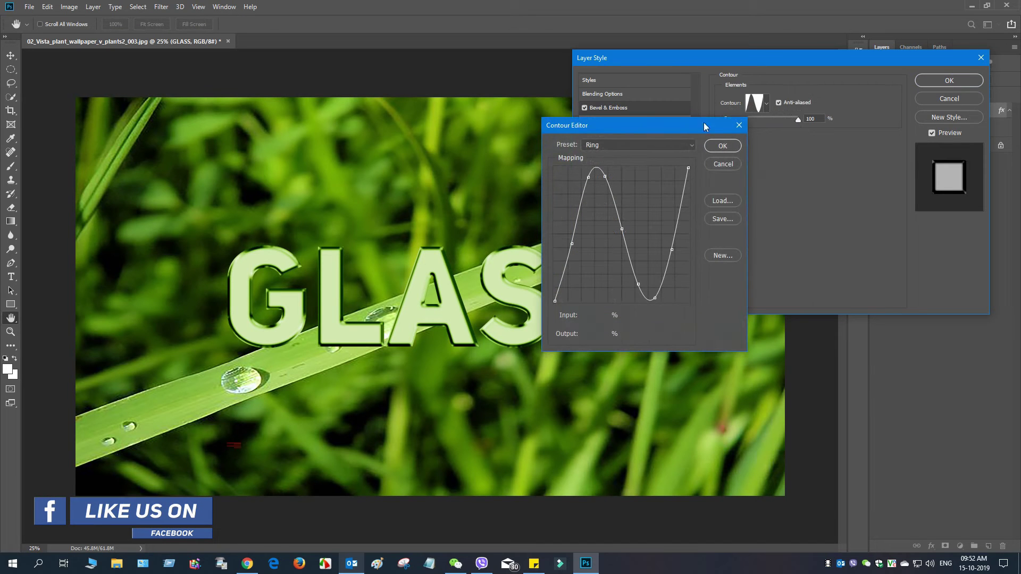
left_click(725, 145)
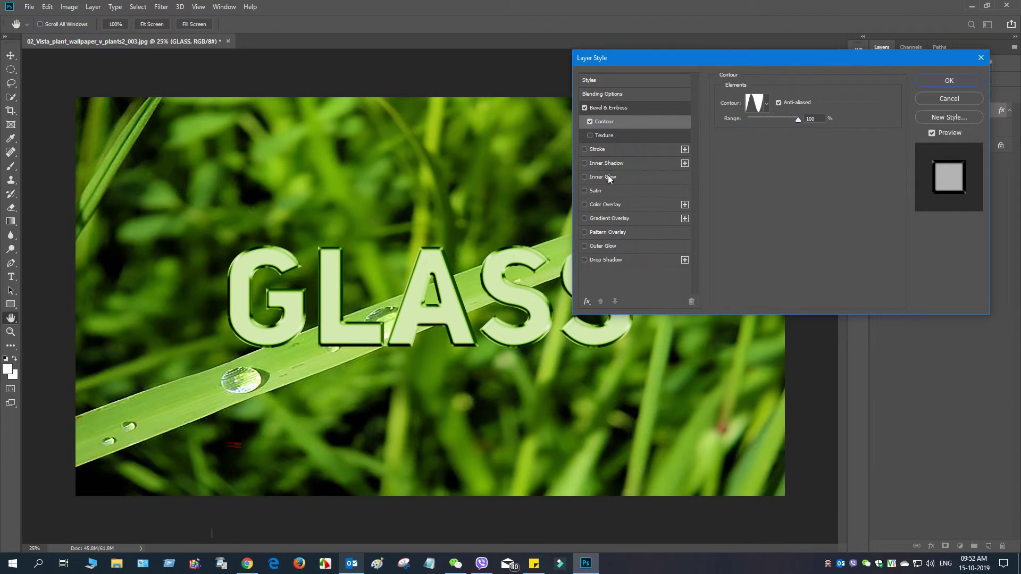
Step: Enable Inner Shadow on the GLASS text with 52% opacity and an 82° angle
left_click(585, 164)
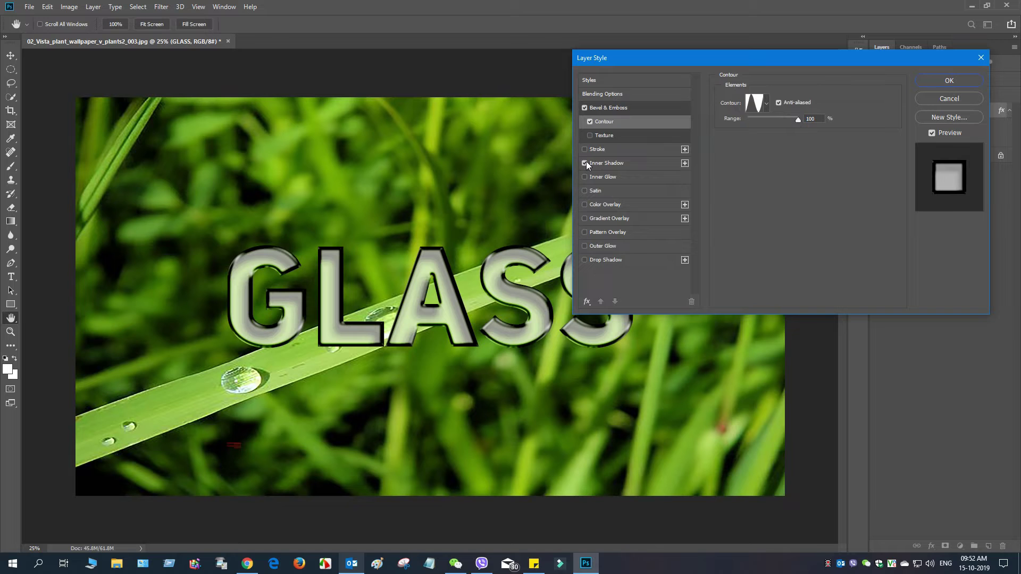
left_click(622, 163)
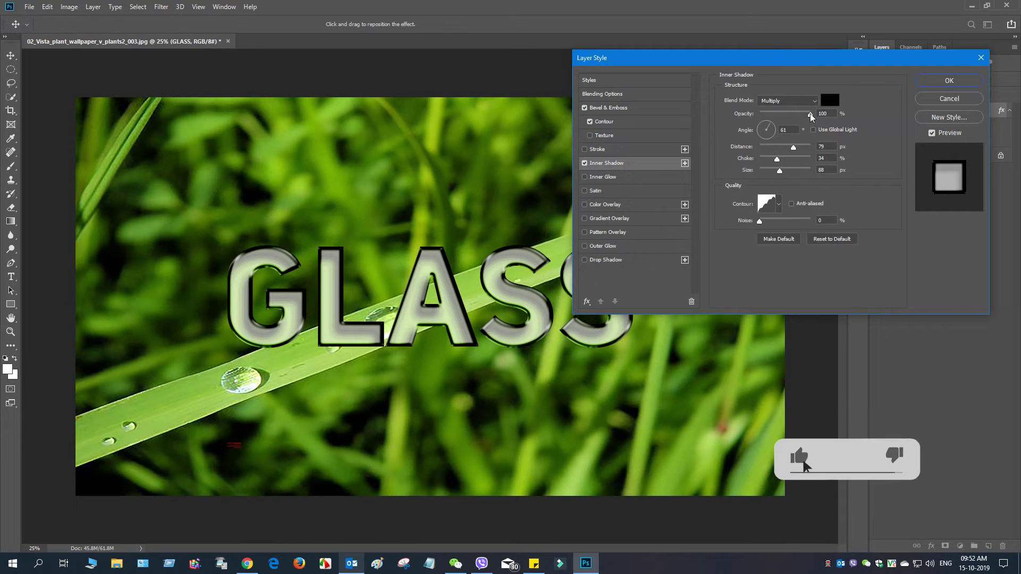
left_click_drag(807, 115, 788, 117)
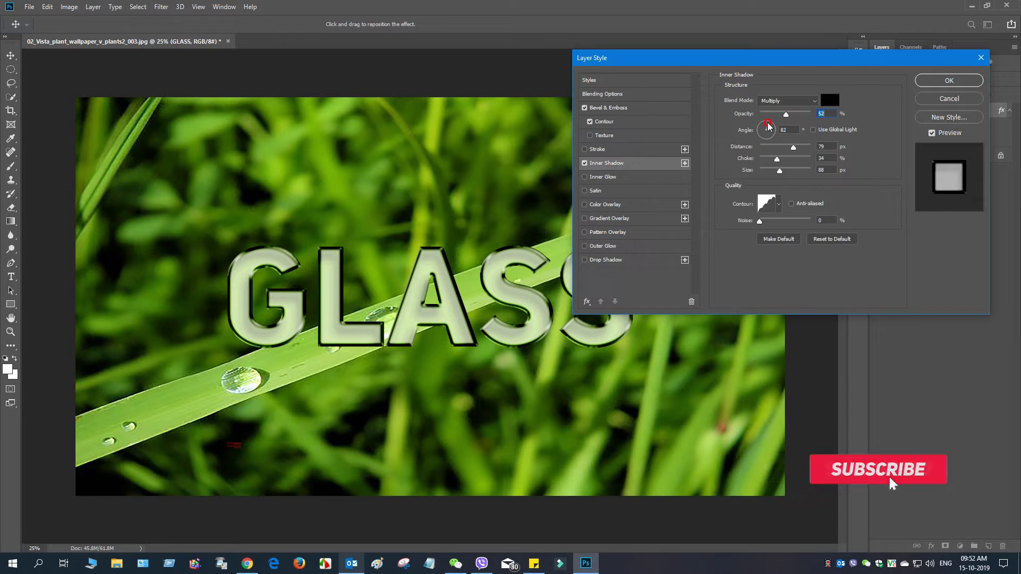
left_click(768, 124)
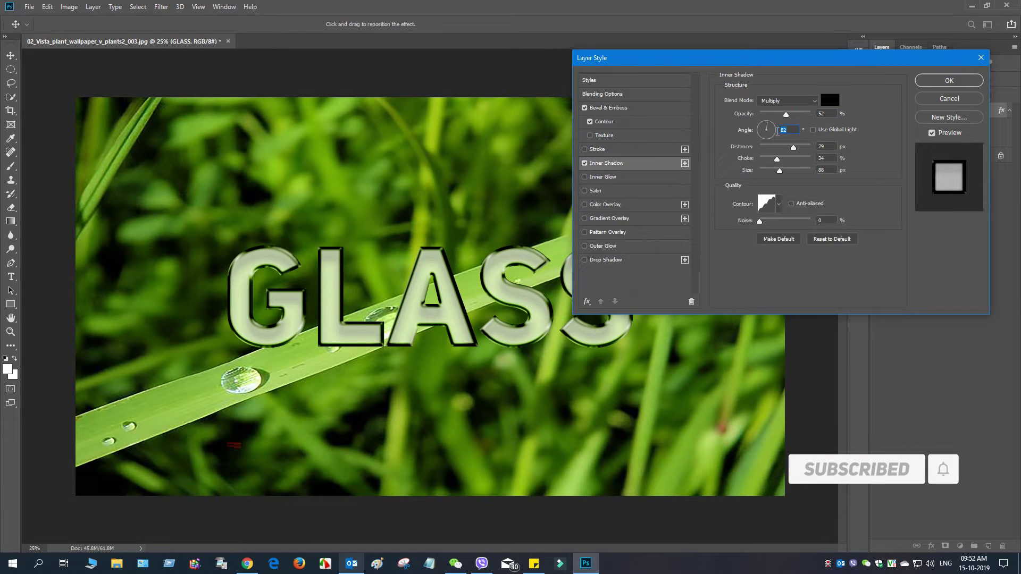
Step: Set the Inner Shadow distance to 46 px, choke to 3% and size to 27 px
left_click_drag(792, 149, 753, 161)
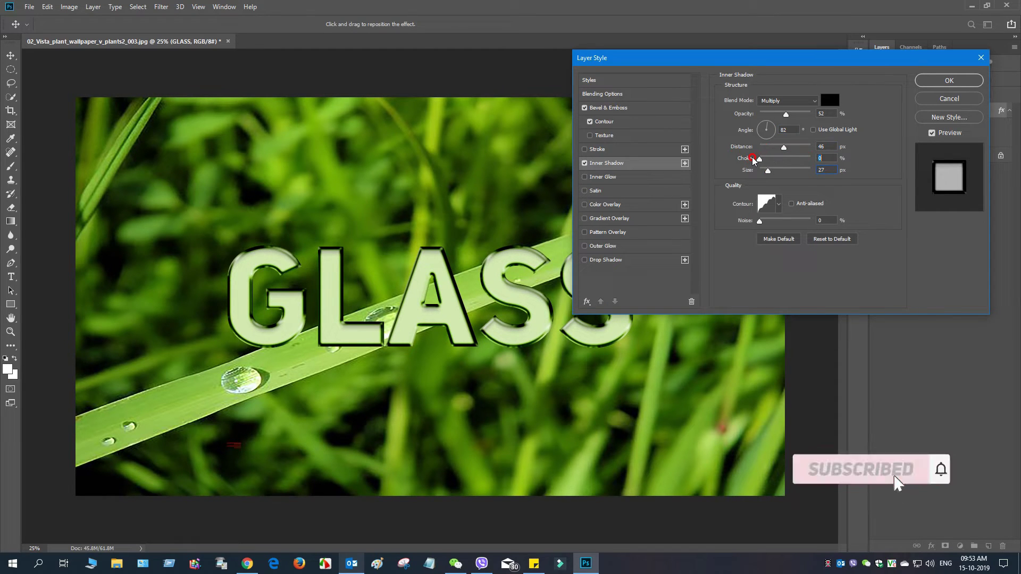
left_click_drag(760, 159, 763, 158)
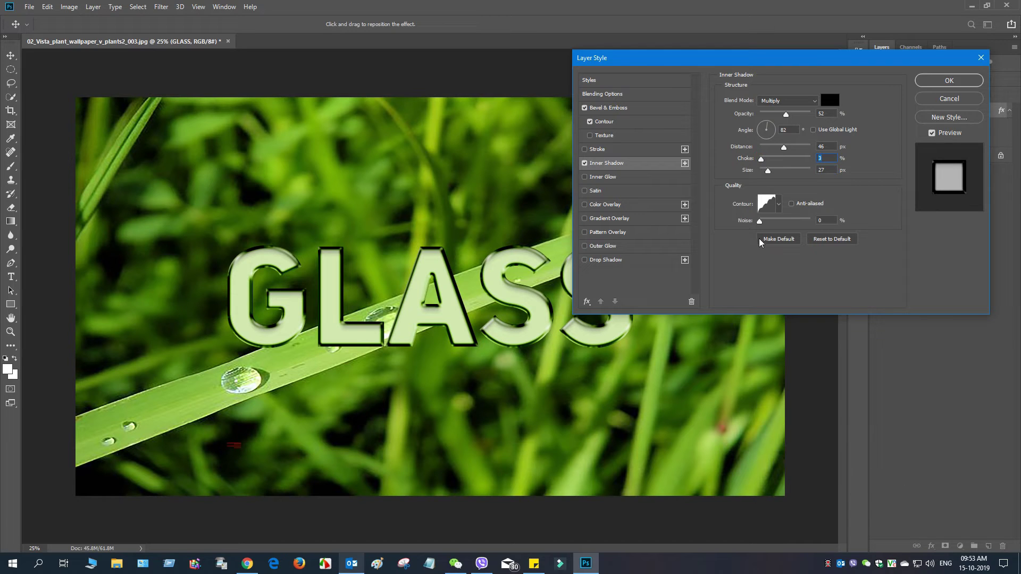
left_click(781, 207)
left_click(781, 208)
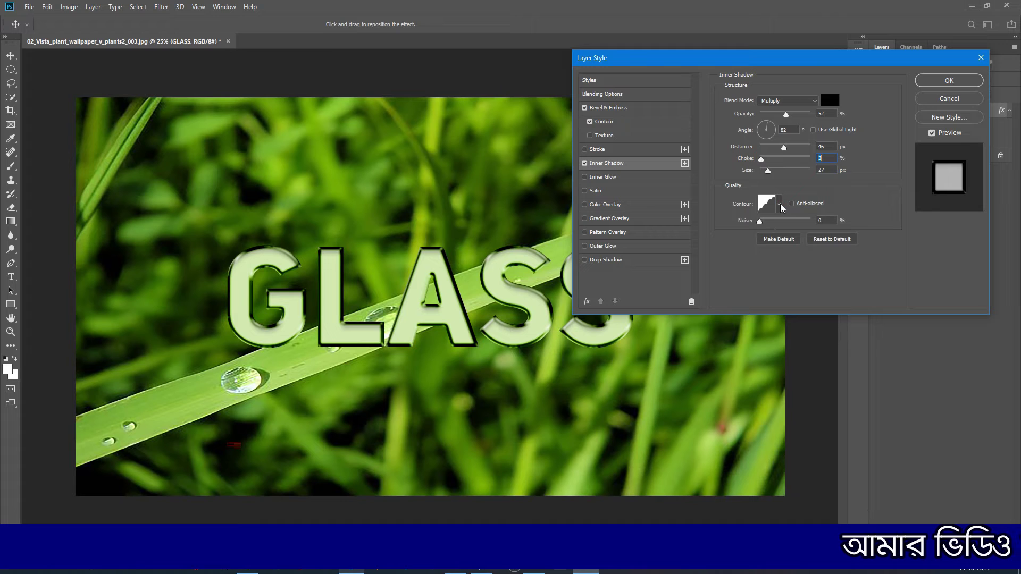
Step: Leave Inner Glow off and enable Satin with 76% opacity, 250 px distance and 199 px size
left_click(593, 179)
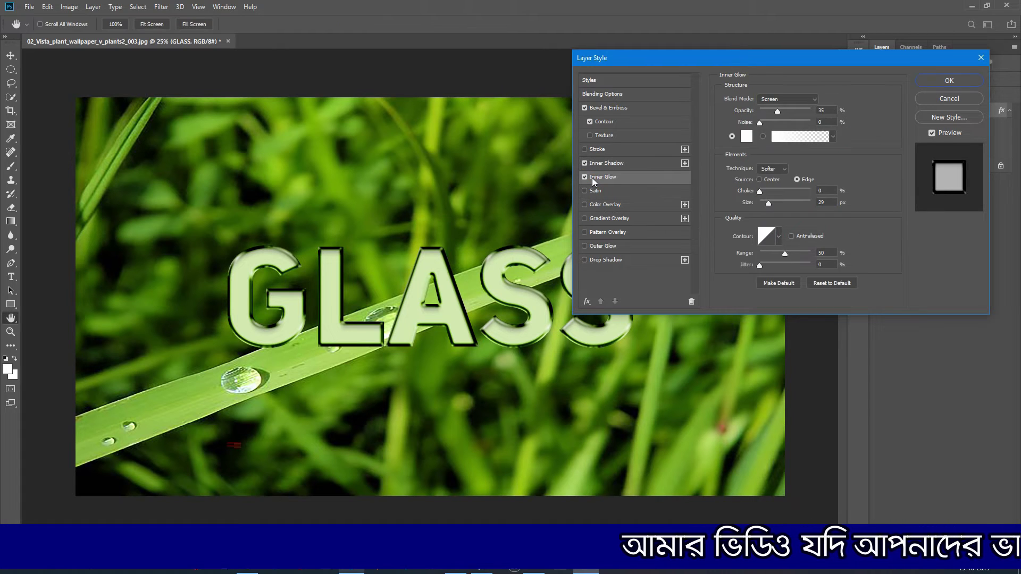
left_click(586, 178)
left_click(585, 191)
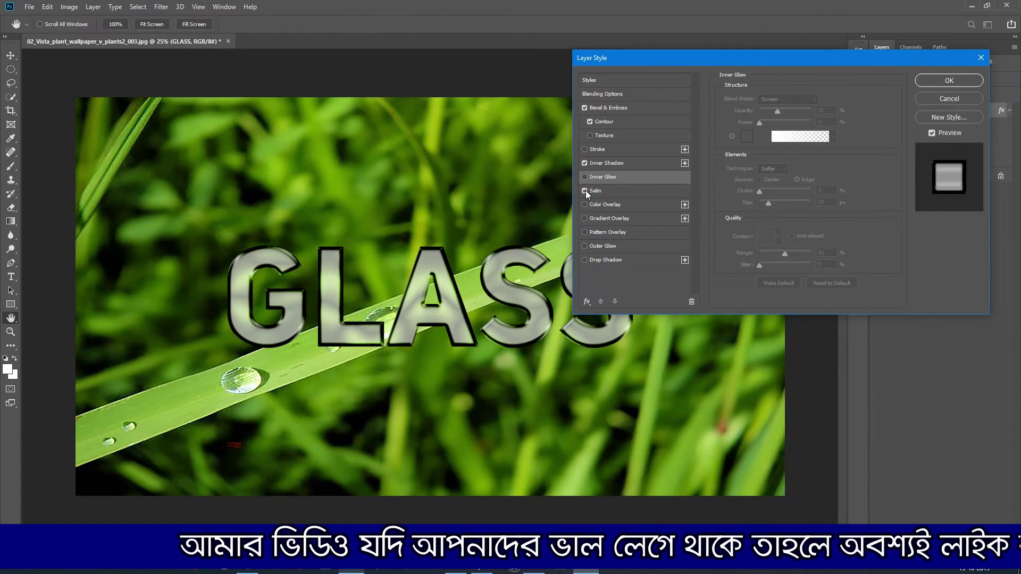
left_click(615, 191)
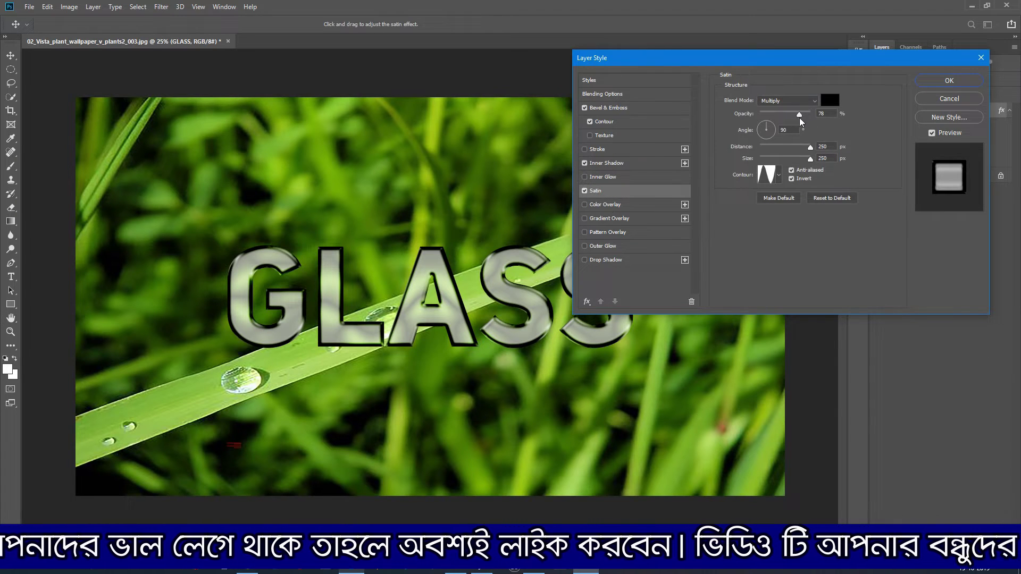
left_click_drag(798, 116, 822, 116)
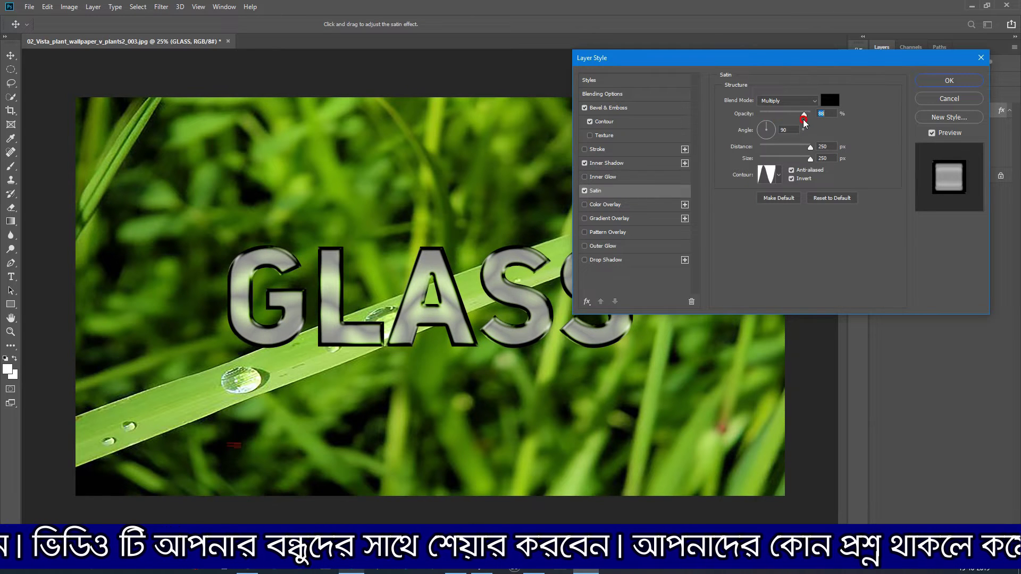
left_click_drag(805, 121, 798, 121)
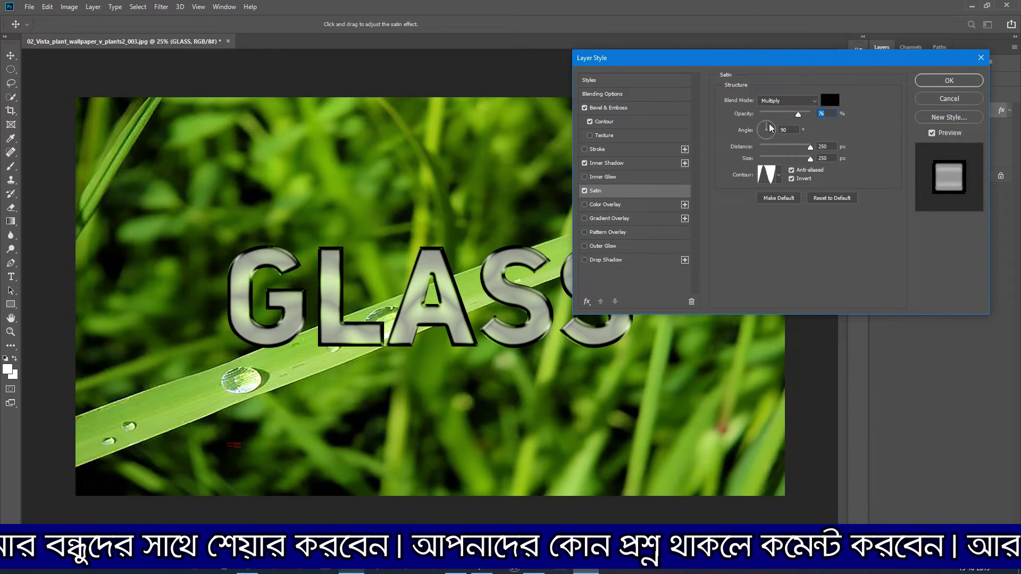
mouse_move(813, 151)
left_mouse_down()
mouse_move(749, 155)
mouse_move(854, 161)
mouse_move(803, 166)
mouse_move(815, 144)
mouse_move(773, 149)
mouse_move(856, 149)
left_mouse_up()
left_click(829, 146)
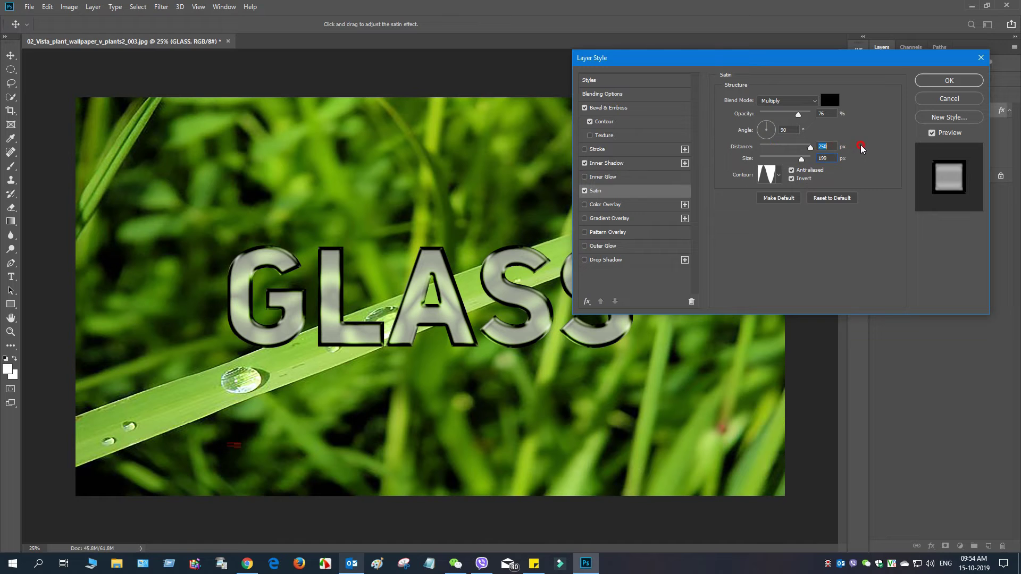
Step: Try the Linear preset for the Satin contour, then apply Rounded Steps instead
left_click(772, 180)
left_click(621, 146)
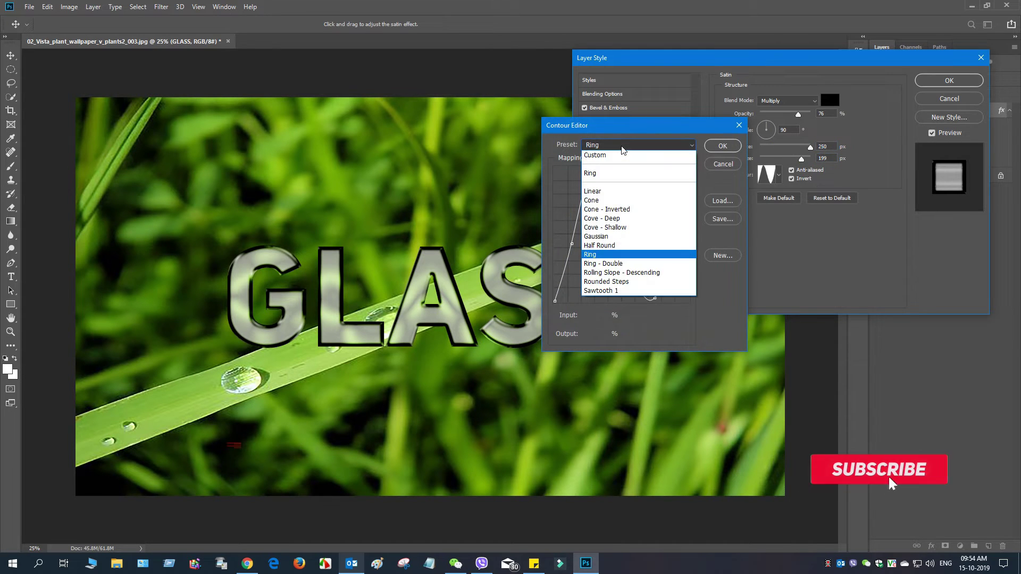
left_click(616, 191)
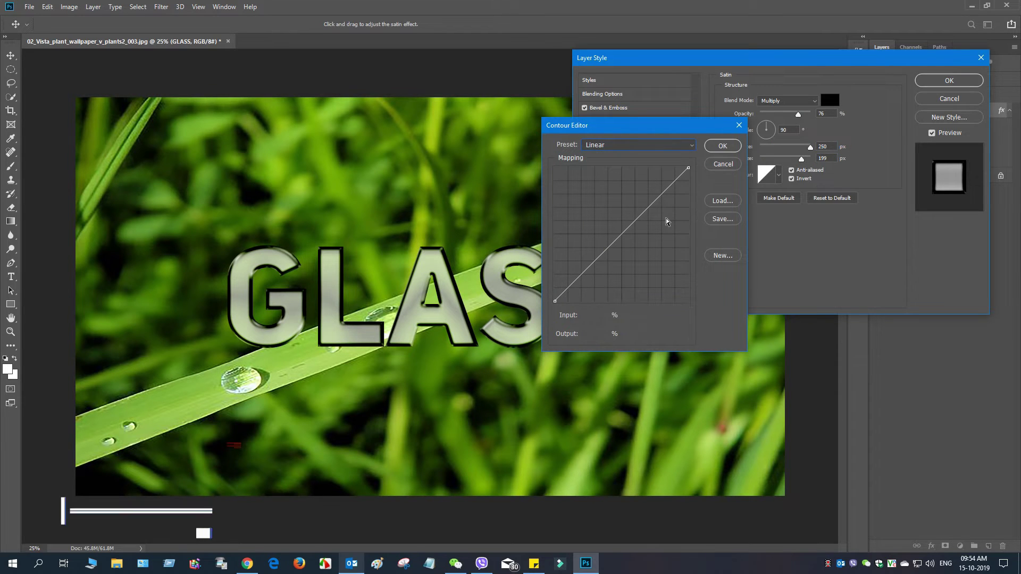
left_click(664, 149)
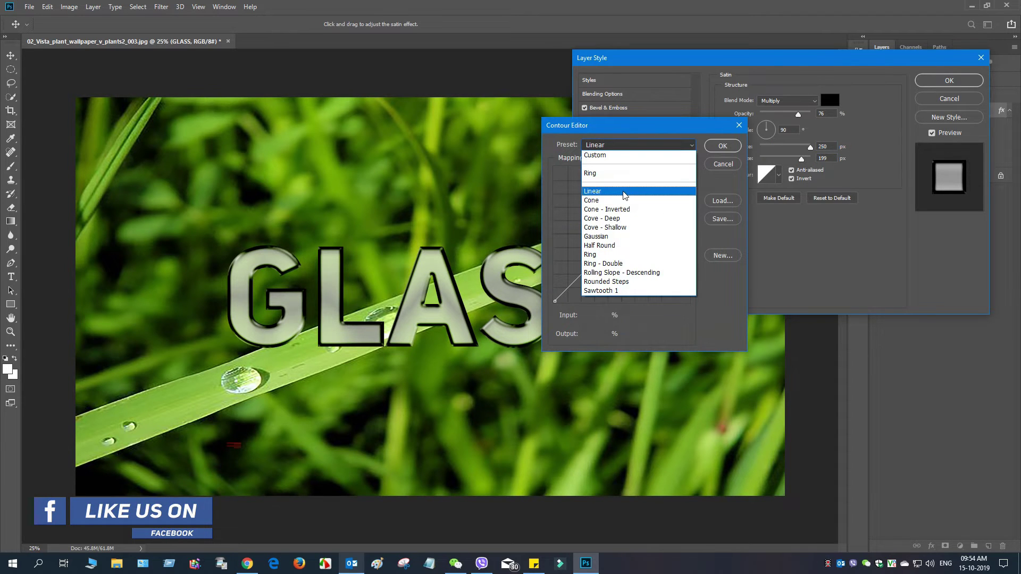
left_click(633, 281)
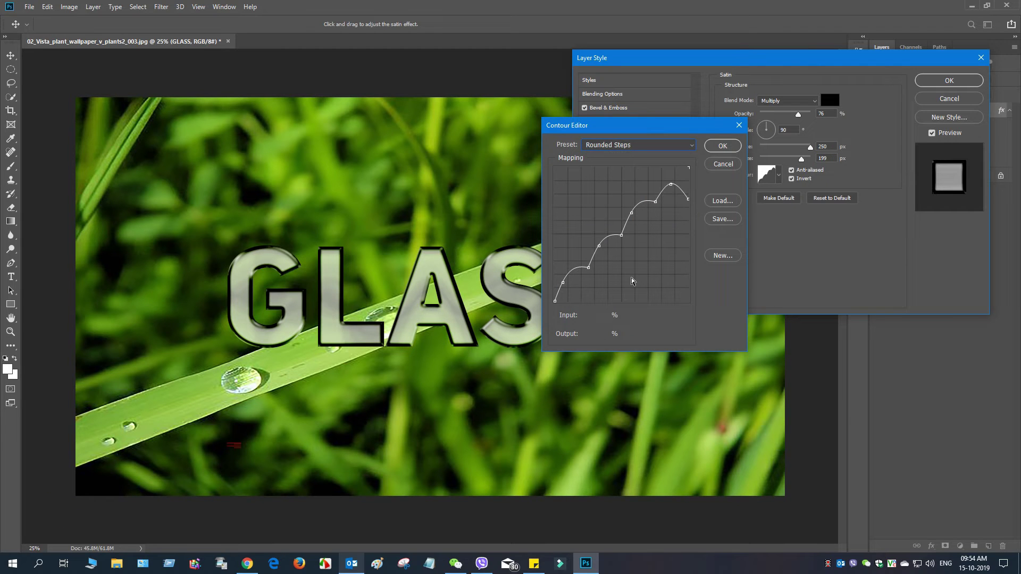
left_click(722, 147)
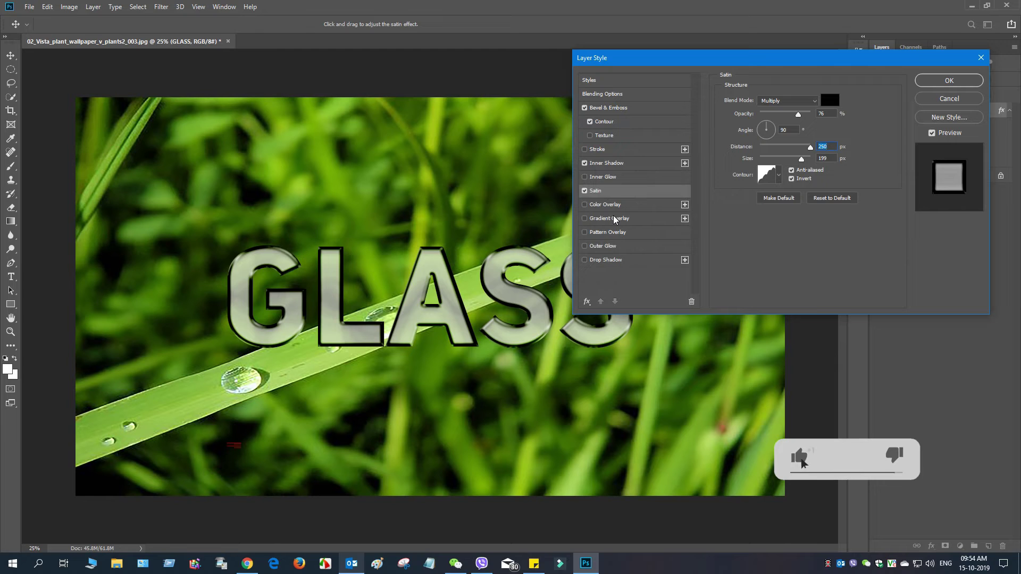
Step: Enable Drop Shadow with 54% opacity, a 117° angle, 12 px distance and 15% spread
left_click(588, 260)
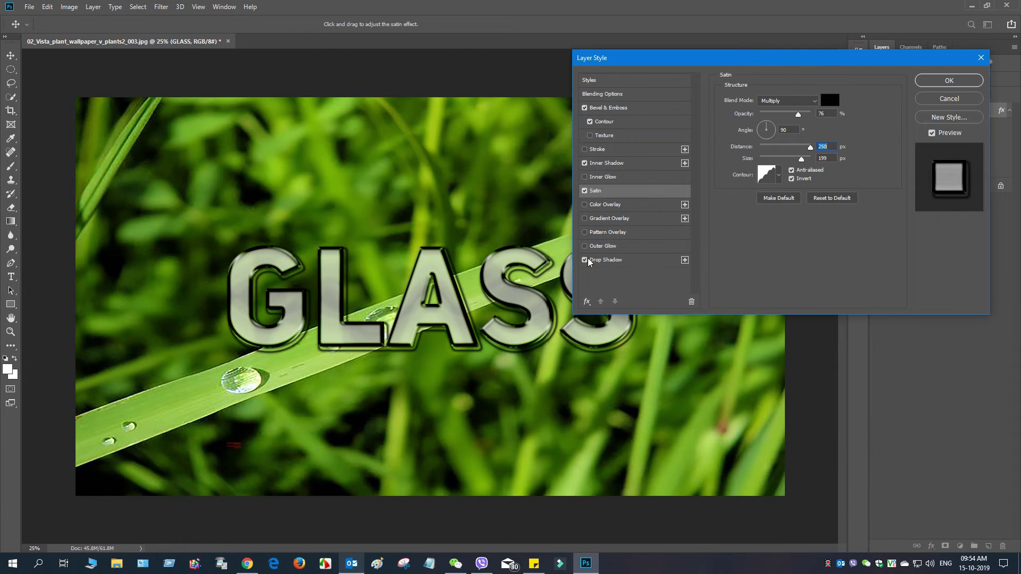
left_click(633, 263)
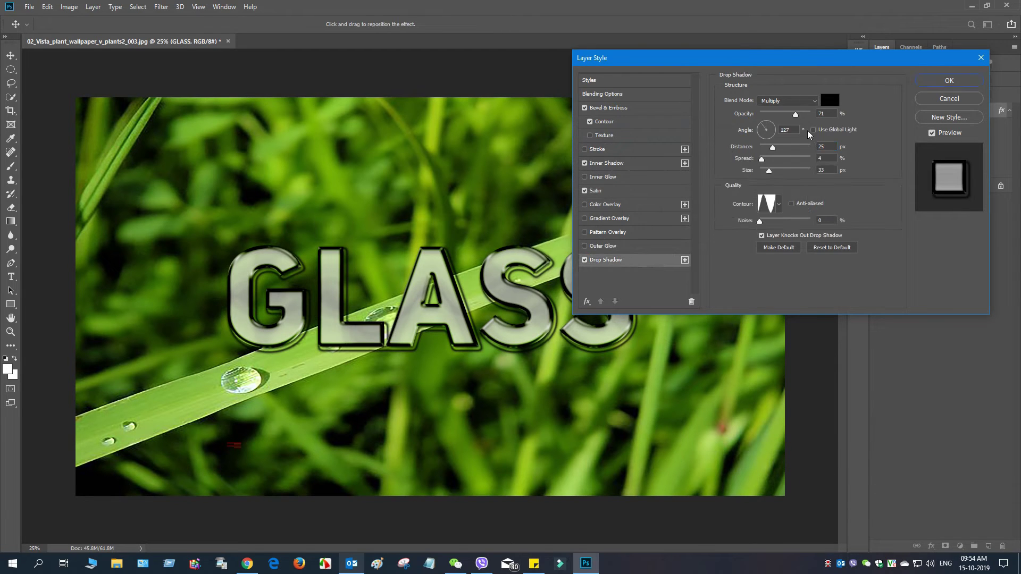
mouse_move(796, 116)
left_mouse_down()
mouse_move(772, 118)
mouse_move(789, 118)
left_mouse_up()
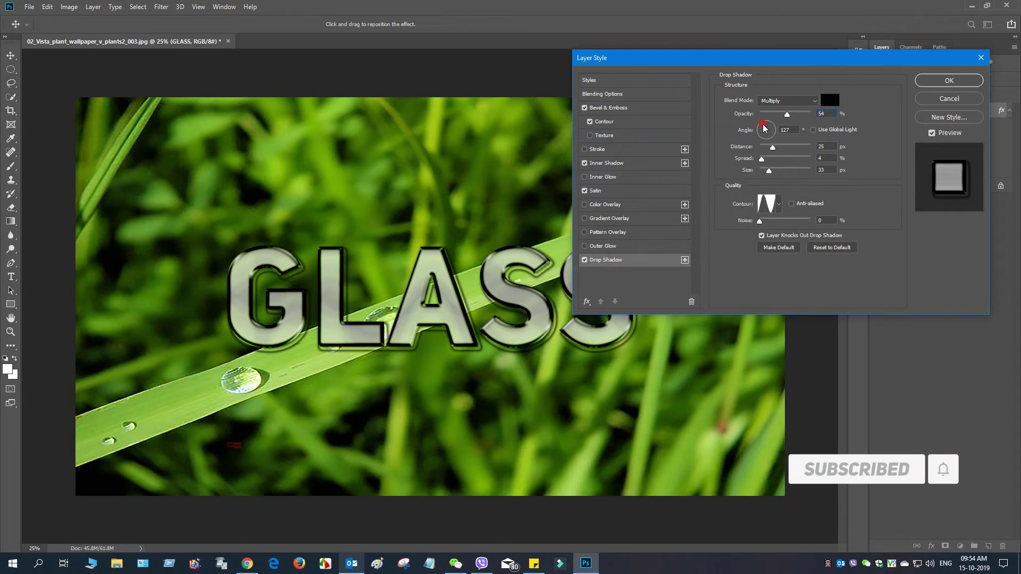
left_click(765, 126)
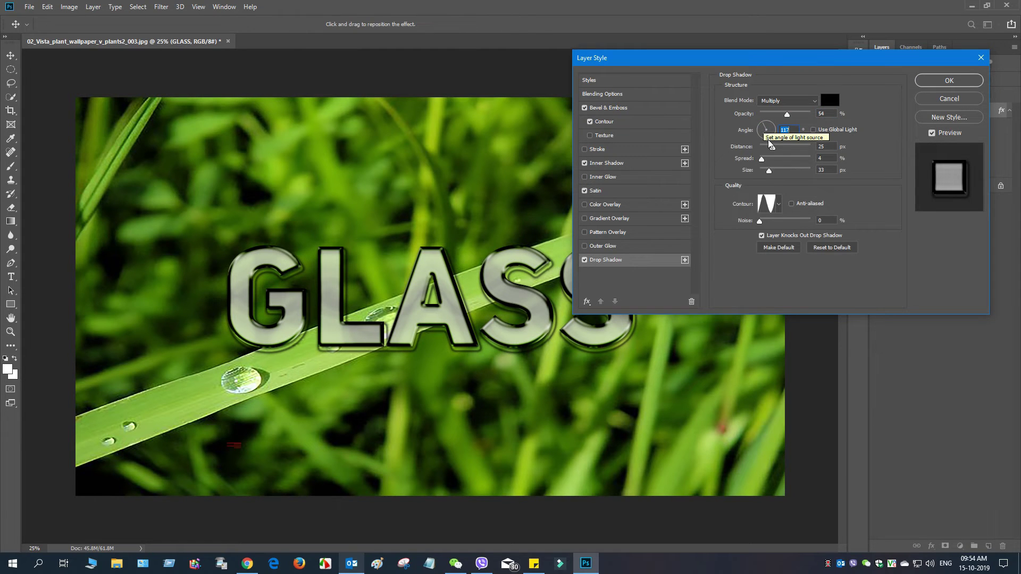
left_click_drag(773, 150, 766, 148)
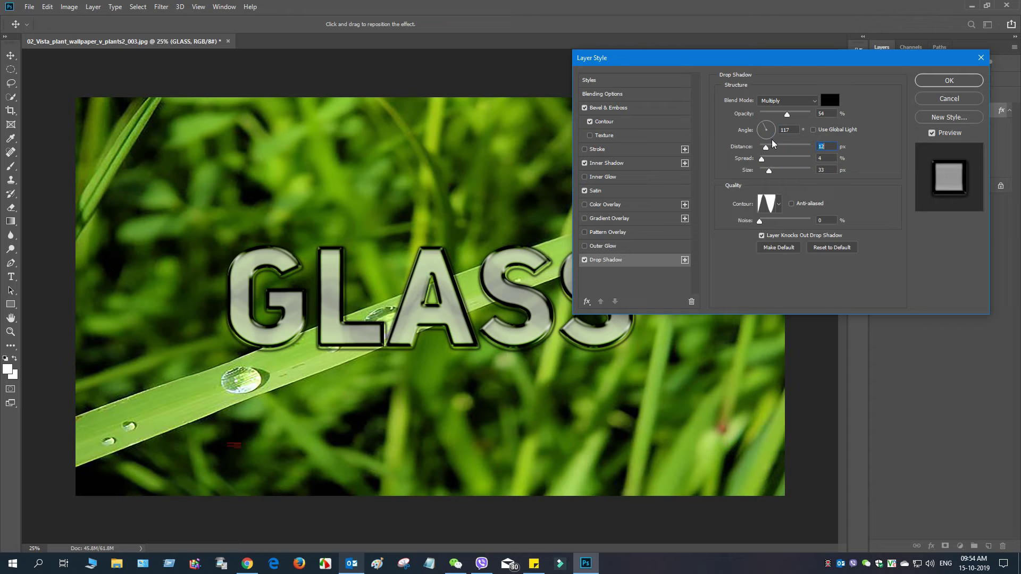
left_click_drag(762, 162, 769, 162)
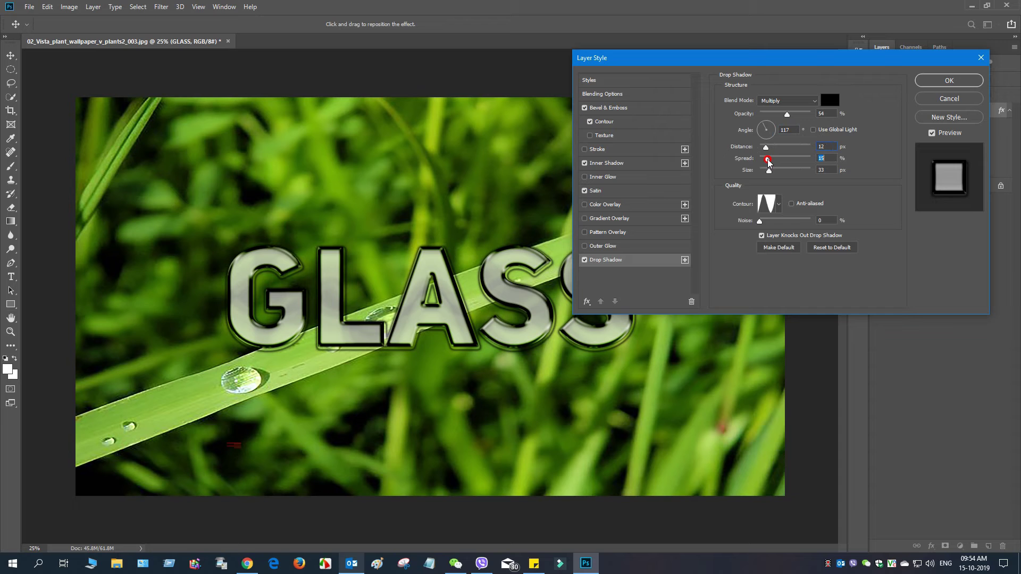
Step: Set the Drop Shadow spread to 11% and size to 38 px, using an anti-aliased Ring contour, and apply the layer style
left_click_drag(767, 161, 772, 170)
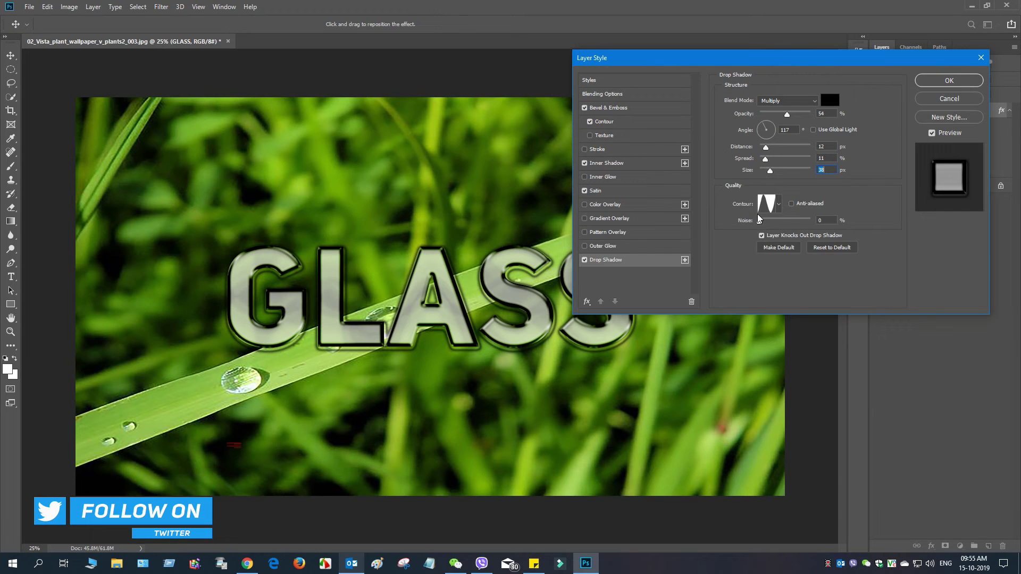
left_click(792, 204)
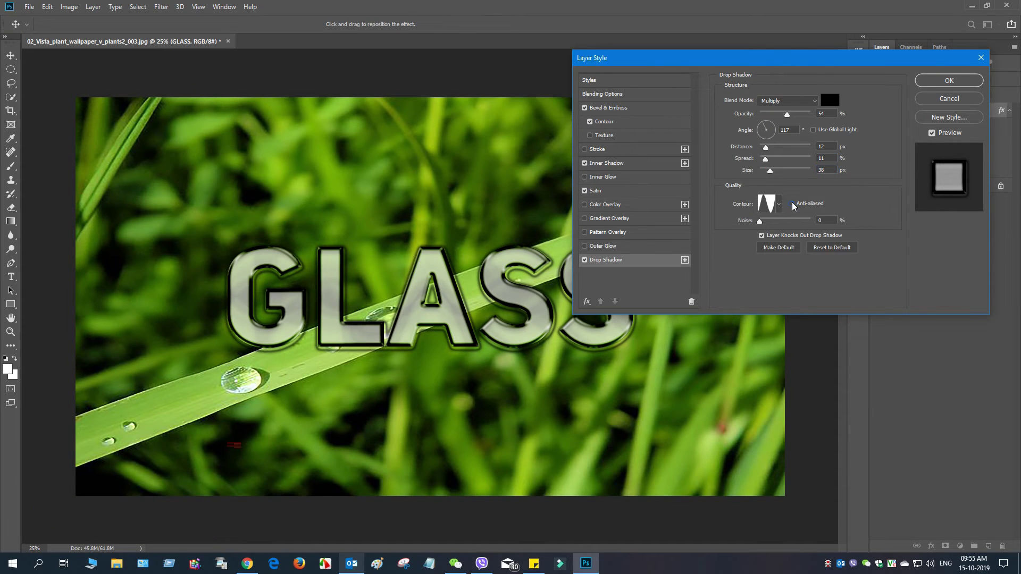
left_click(764, 207)
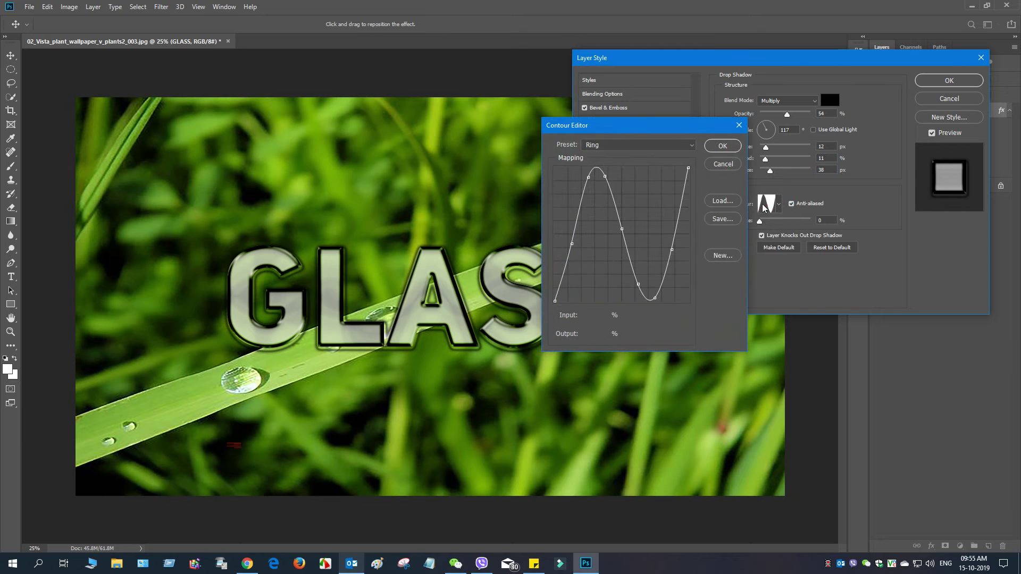
left_click(617, 146)
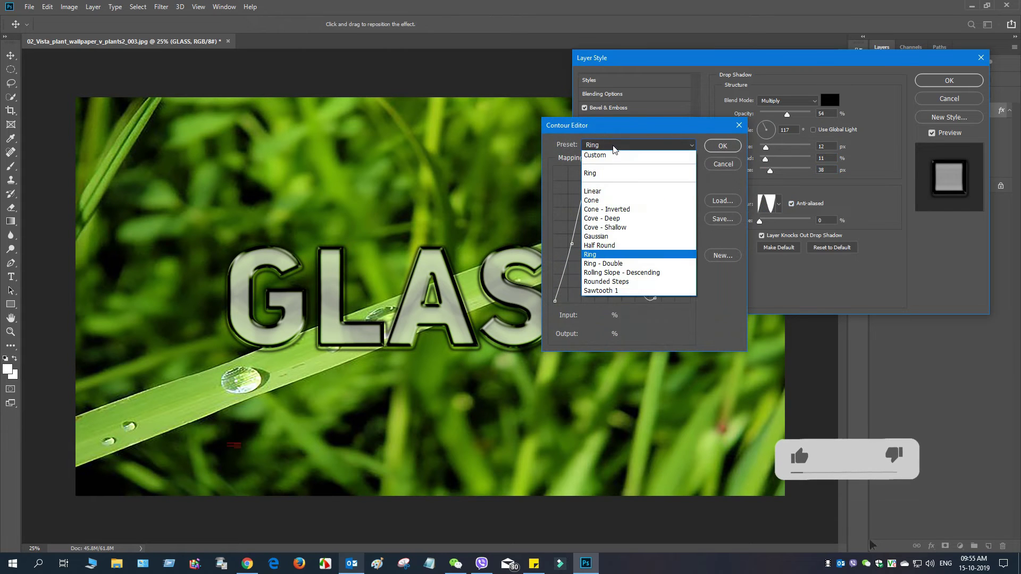
left_click(599, 255)
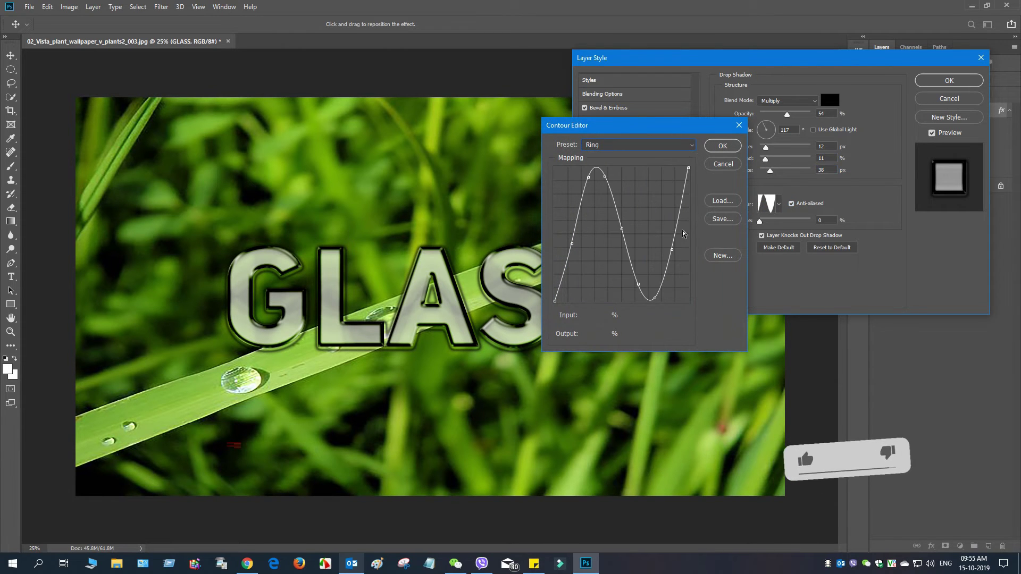
left_click(723, 146)
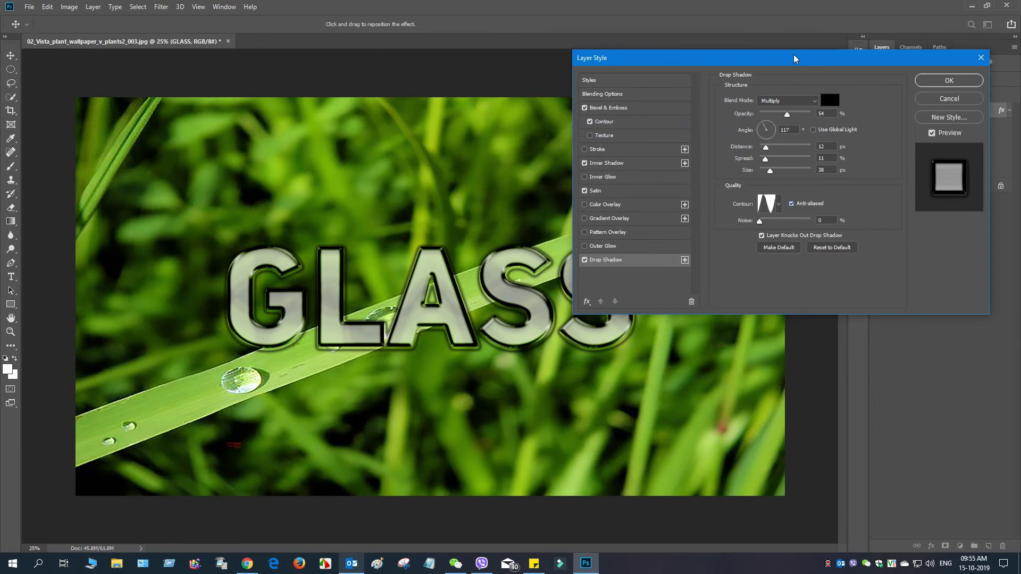
left_click_drag(796, 58, 621, 134)
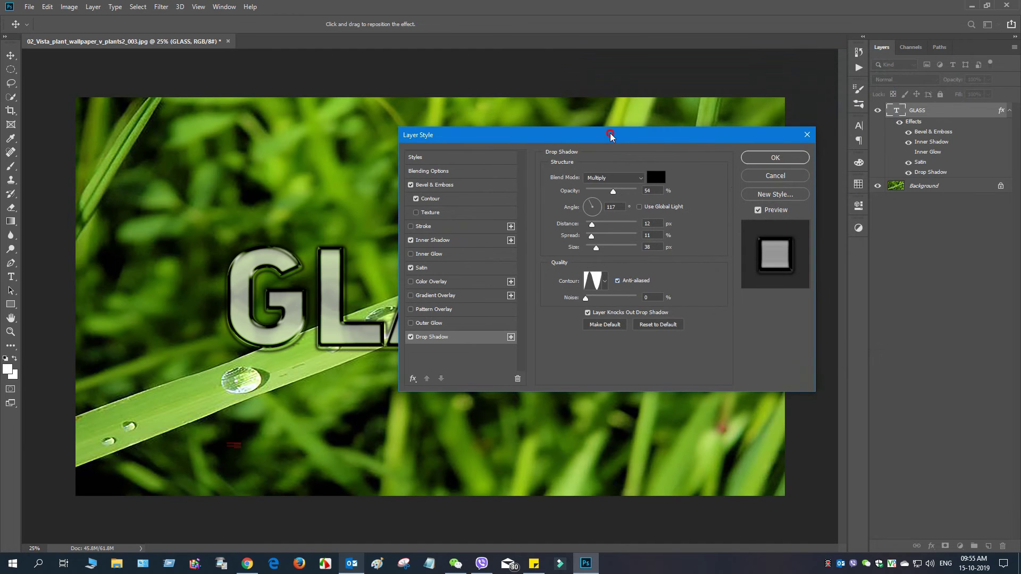
left_click_drag(610, 136, 645, 96)
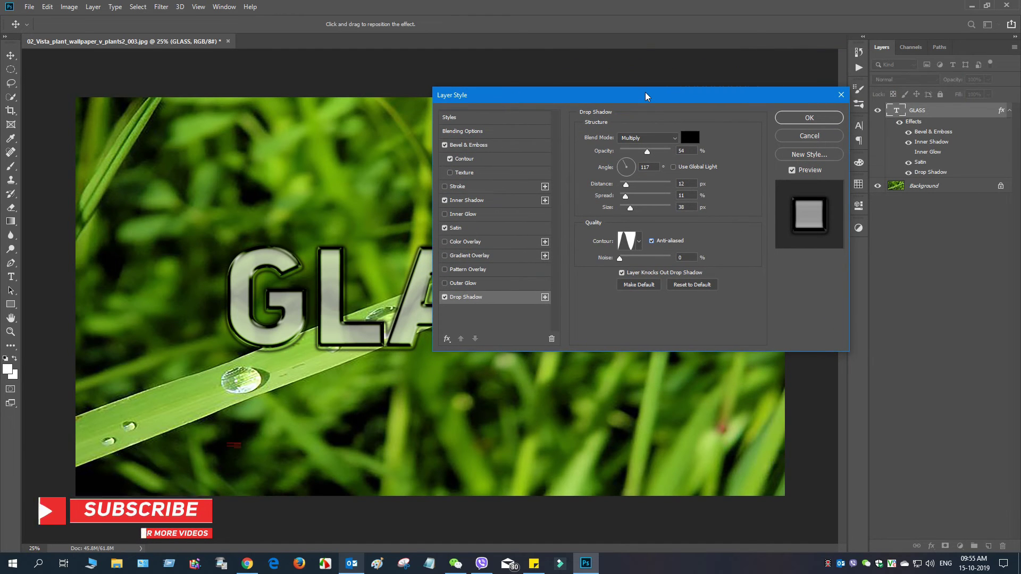
left_click(809, 118)
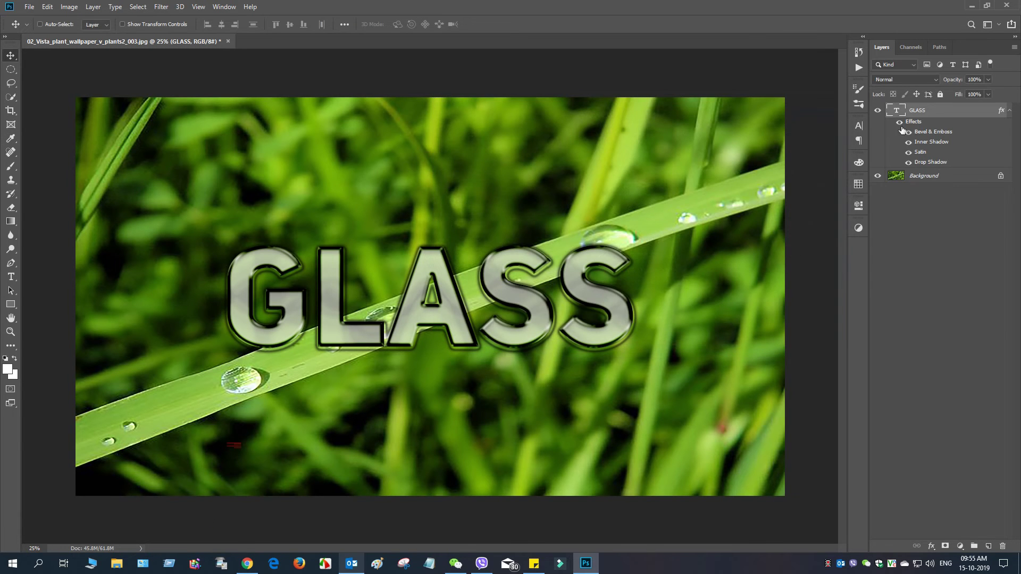
Step: Change the GLASS text colour to dark gray #595958
double_click(897, 110)
left_click(404, 24)
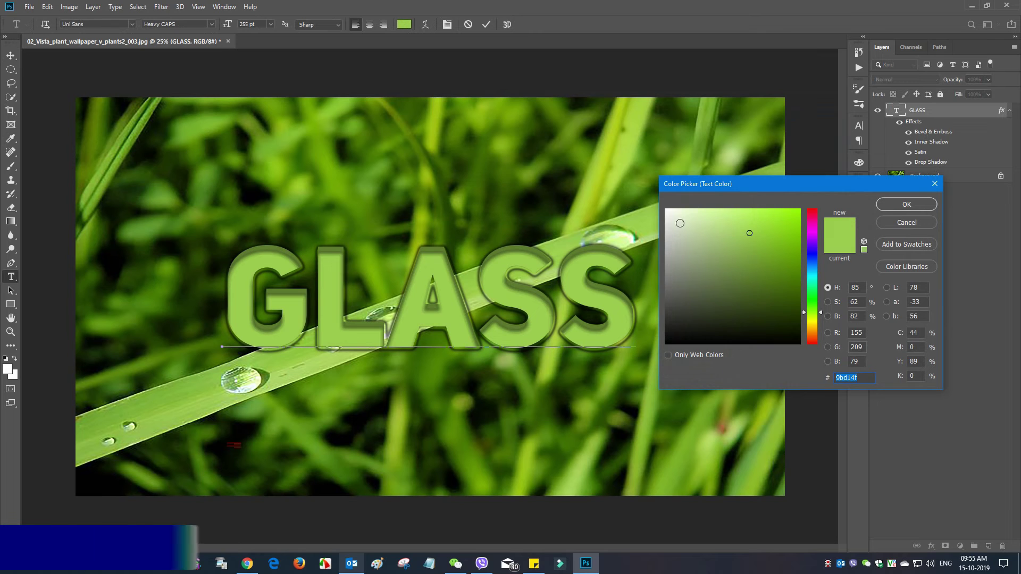
left_click_drag(679, 221, 665, 208)
mouse_move(670, 311)
left_mouse_down()
mouse_move(669, 322)
mouse_move(667, 297)
left_mouse_up()
left_click(668, 313)
left_click(914, 205)
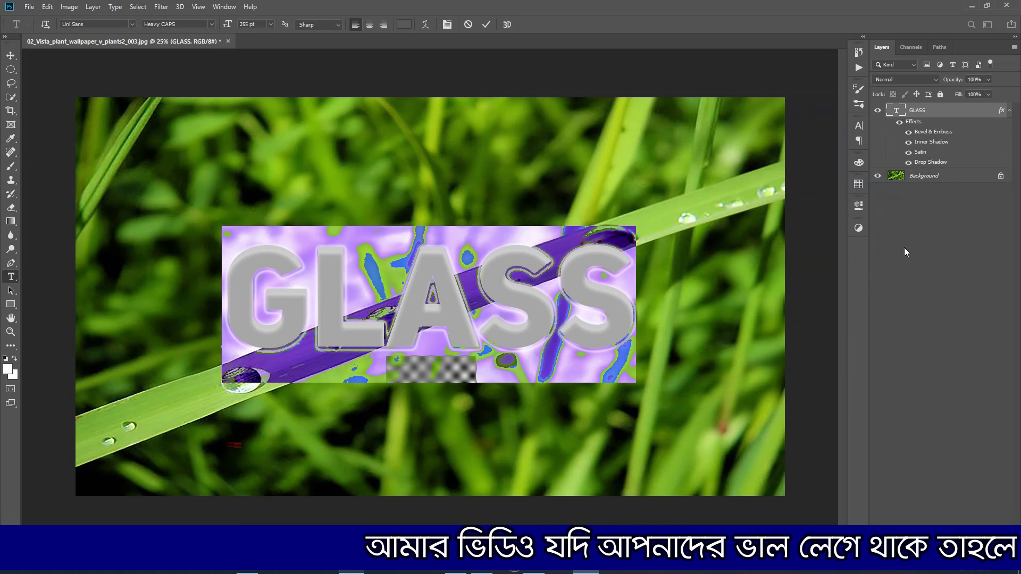
key("ctrl+Return")
key("v")
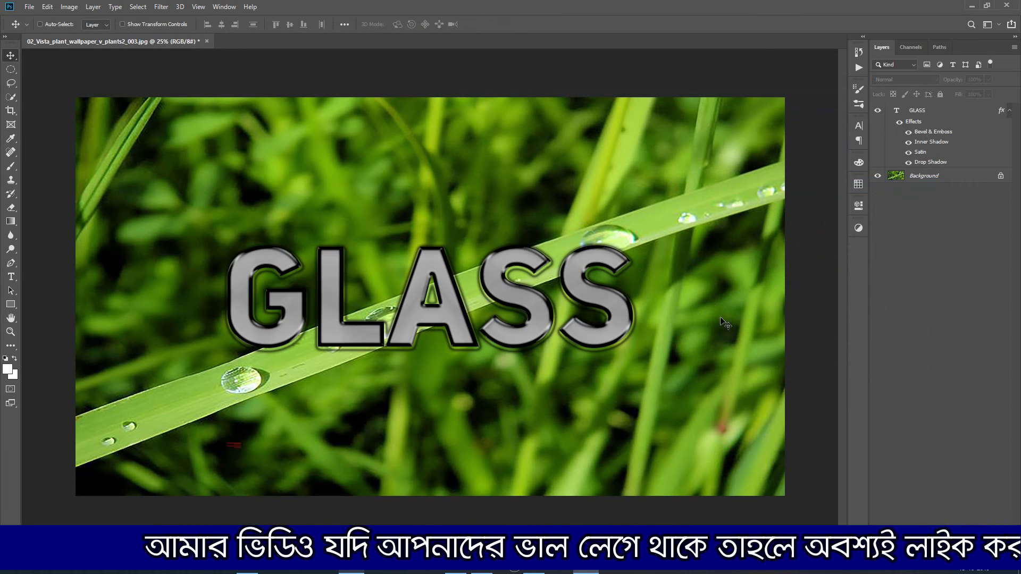
Step: Reduce the GLASS layer's fill to 0% and change its text colour to near-white #f8f8f8
left_click(967, 116)
left_click_drag(956, 97, 795, 104)
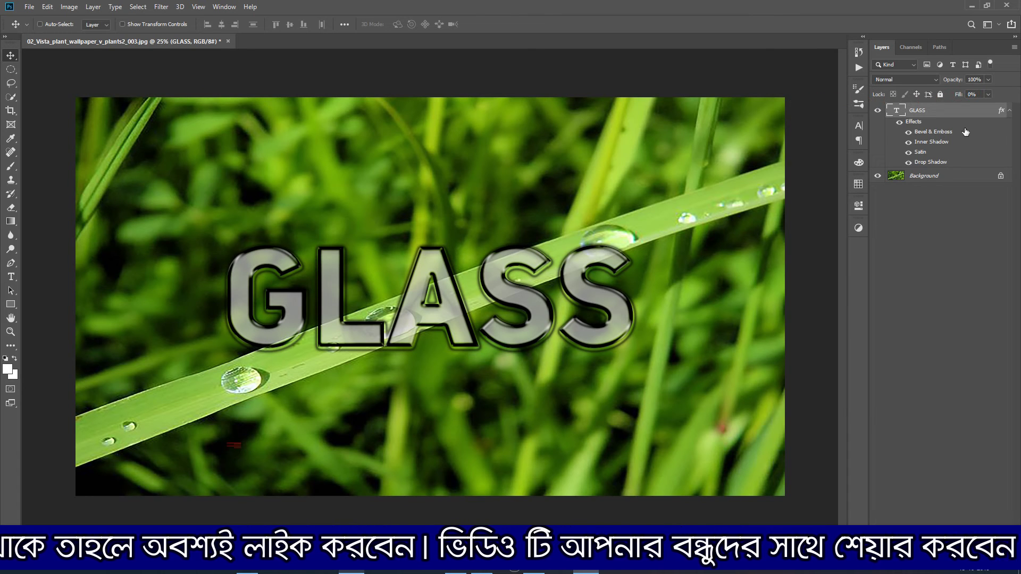
double_click(897, 111)
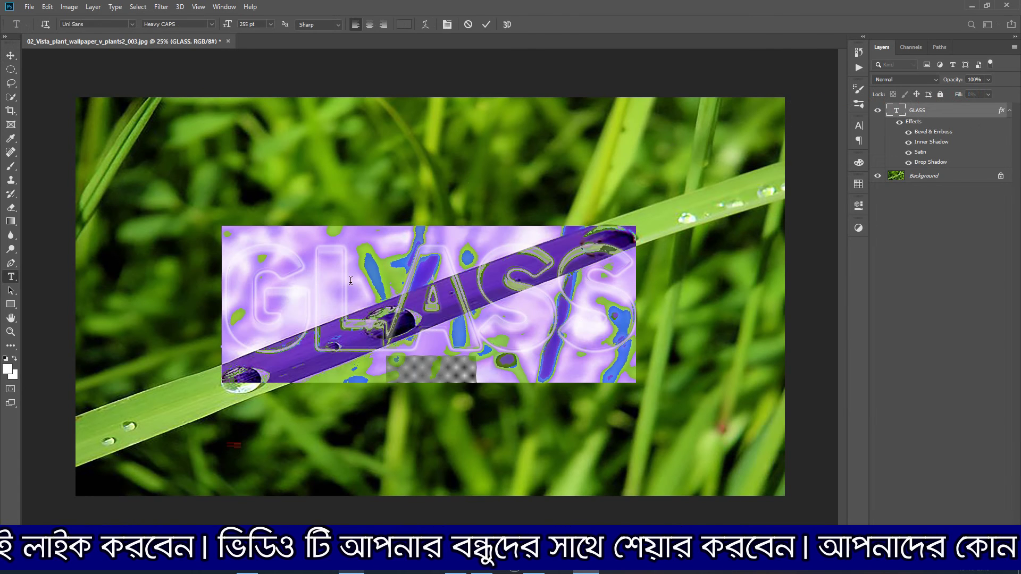
left_click(405, 25)
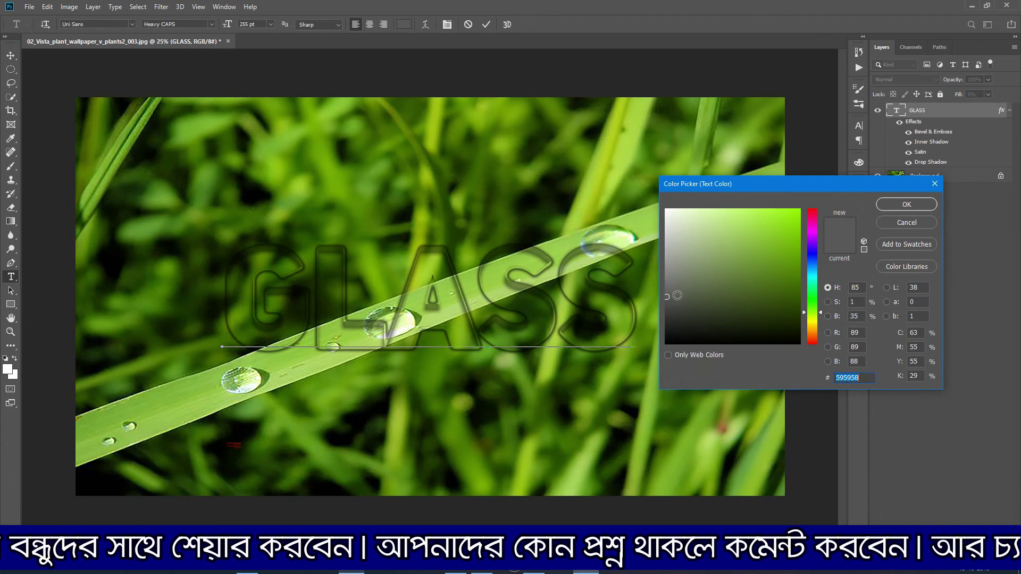
mouse_move(671, 274)
left_mouse_down()
mouse_move(672, 220)
mouse_move(656, 213)
left_mouse_up()
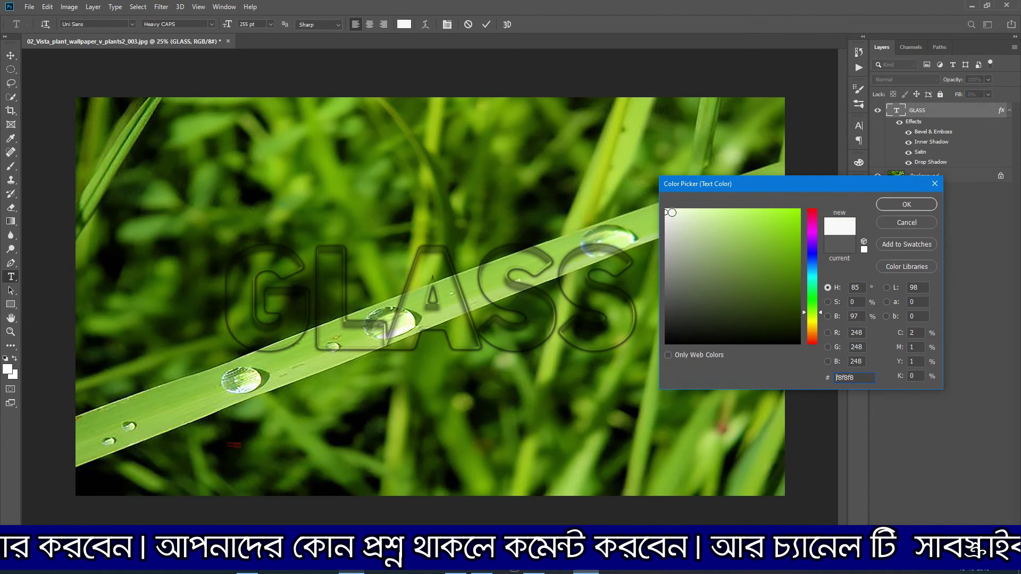
left_click(889, 206)
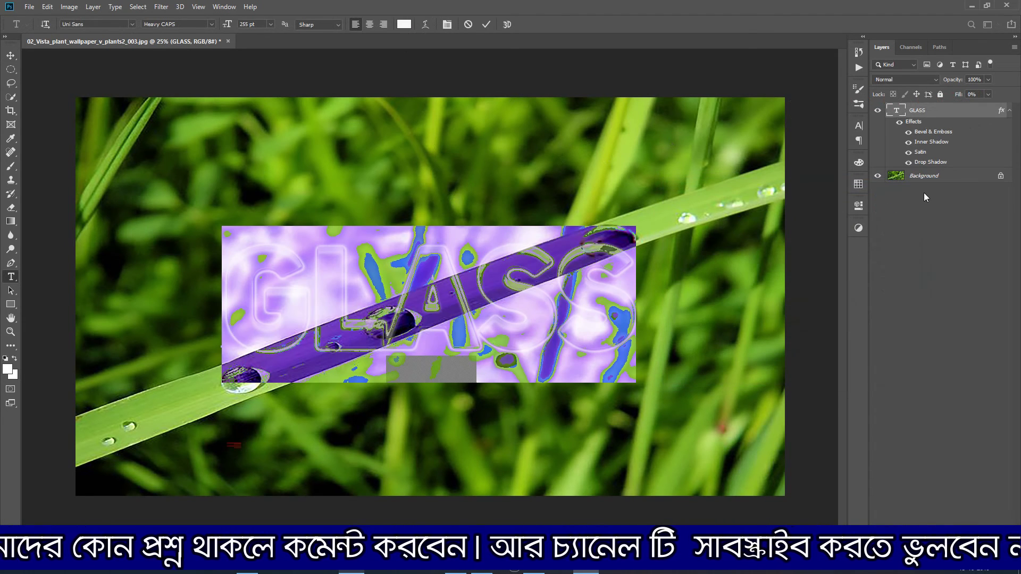
left_click(923, 196)
key("v")
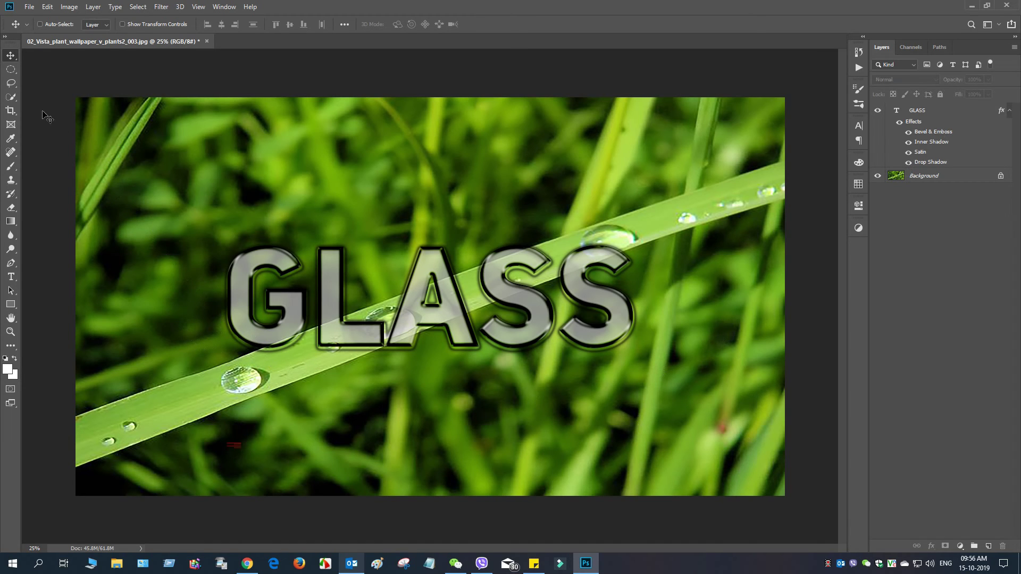
Step: Draw a rectangular marquee selection around the GLASS text and deselect it
right_click(12, 70)
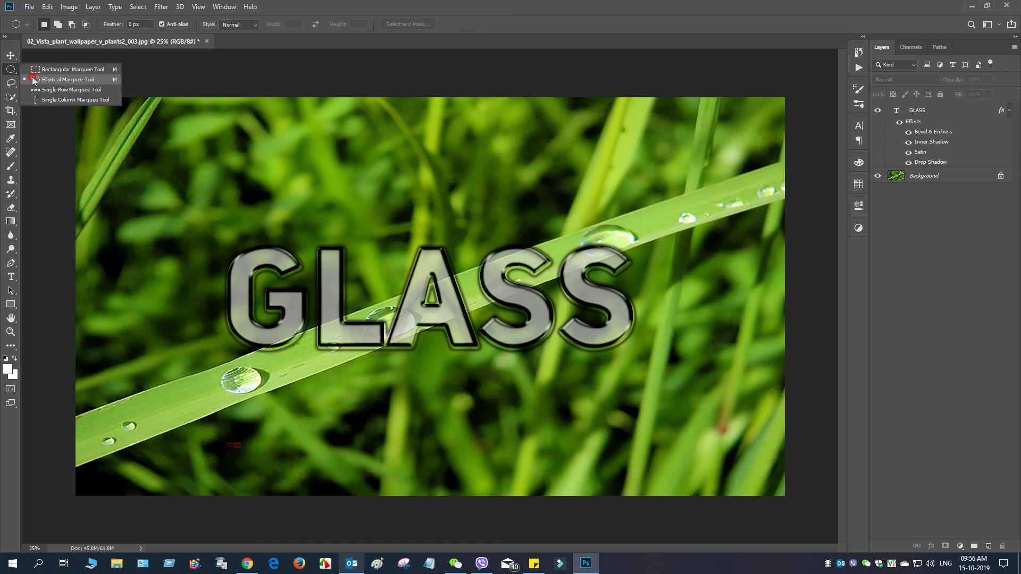
left_click(64, 69)
left_click_drag(206, 223, 659, 405)
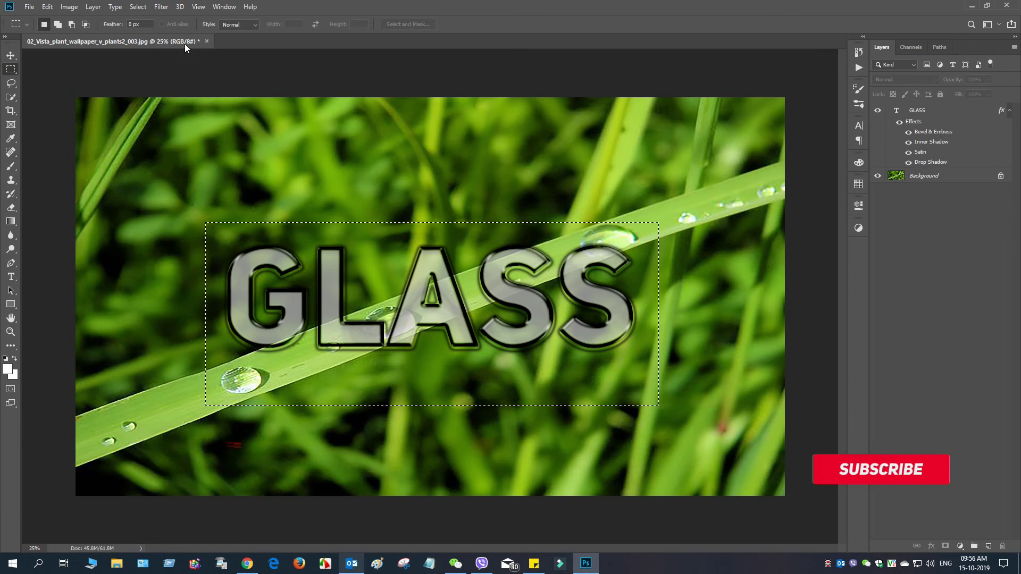
left_click(138, 6)
left_click(148, 28)
Step: Duplicate the GLASS layer with its effects and group the two text layers
left_click(939, 115)
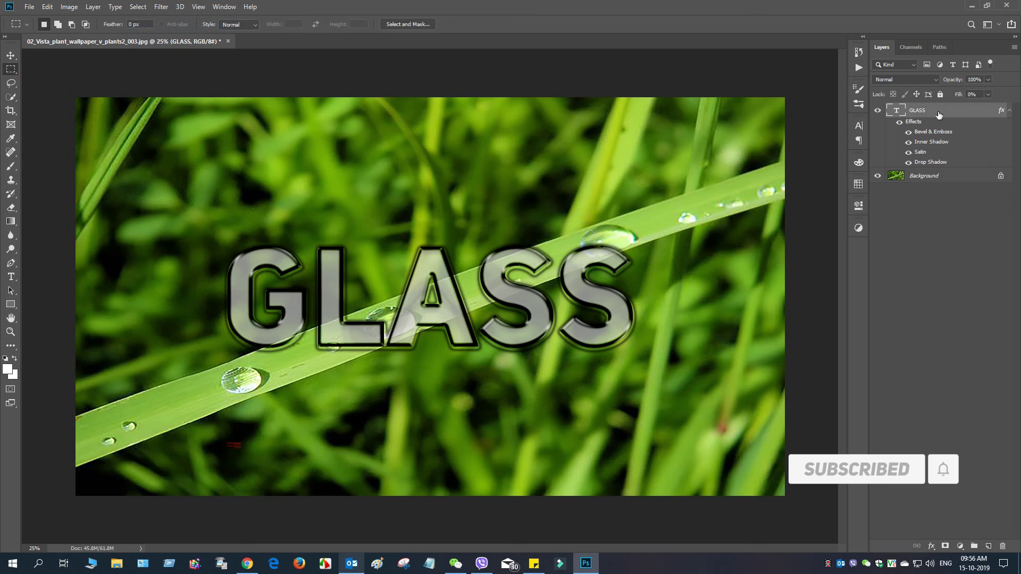
left_click_drag(936, 110, 988, 546)
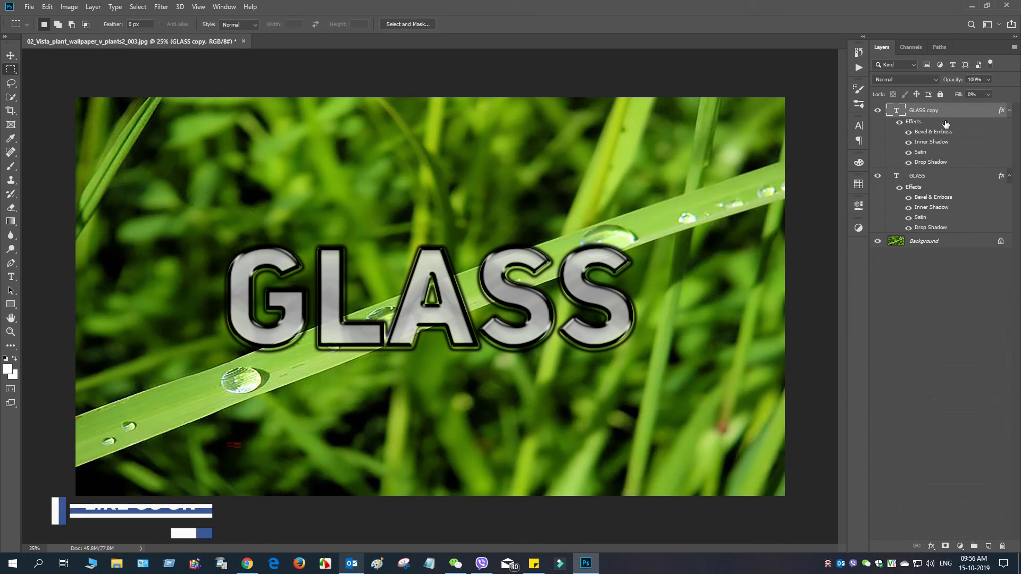
left_click(937, 177, "ctrl")
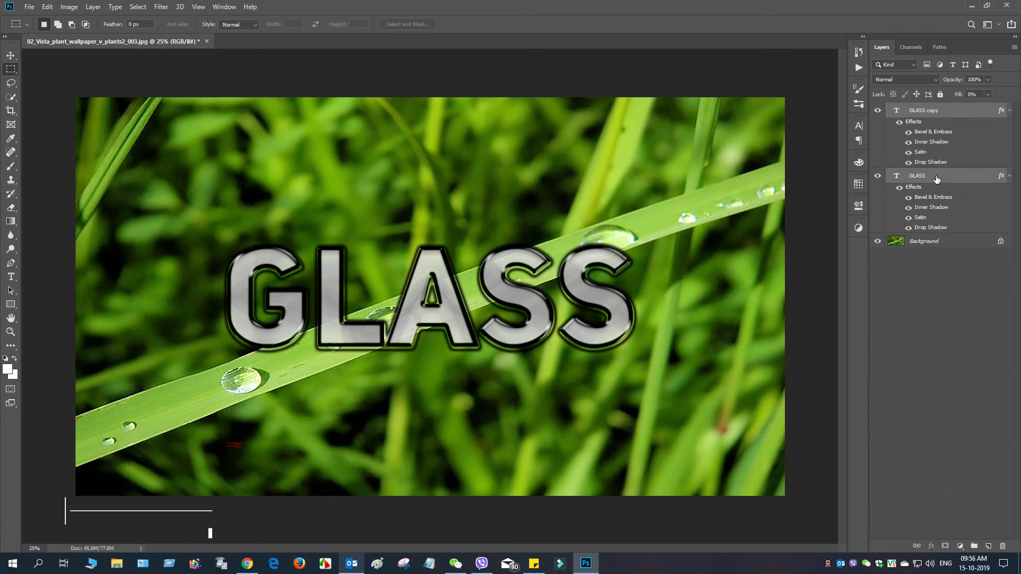
key("ctrl+g")
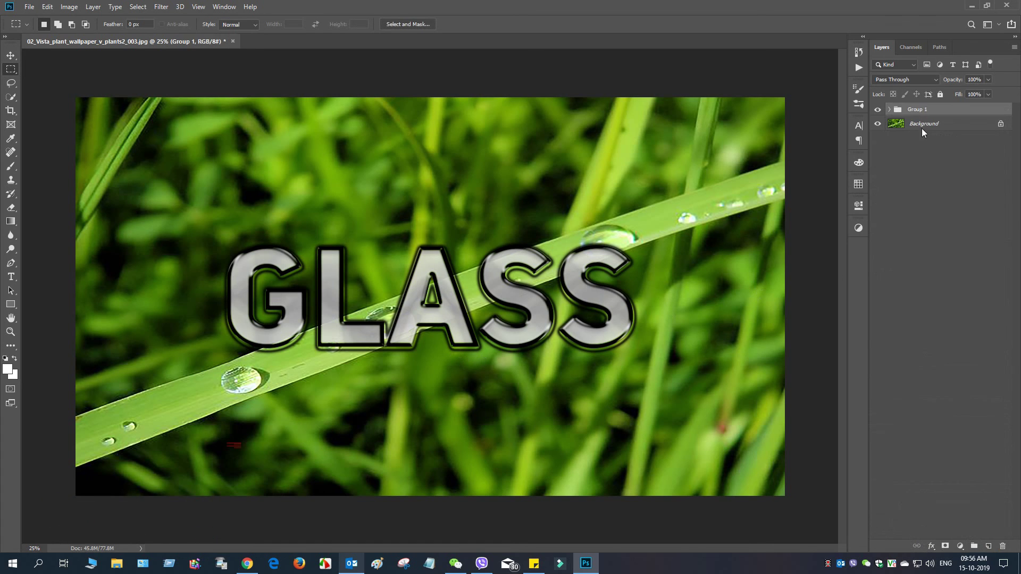
Step: Rename the layer group as Glass
double_click(922, 110)
type("F")
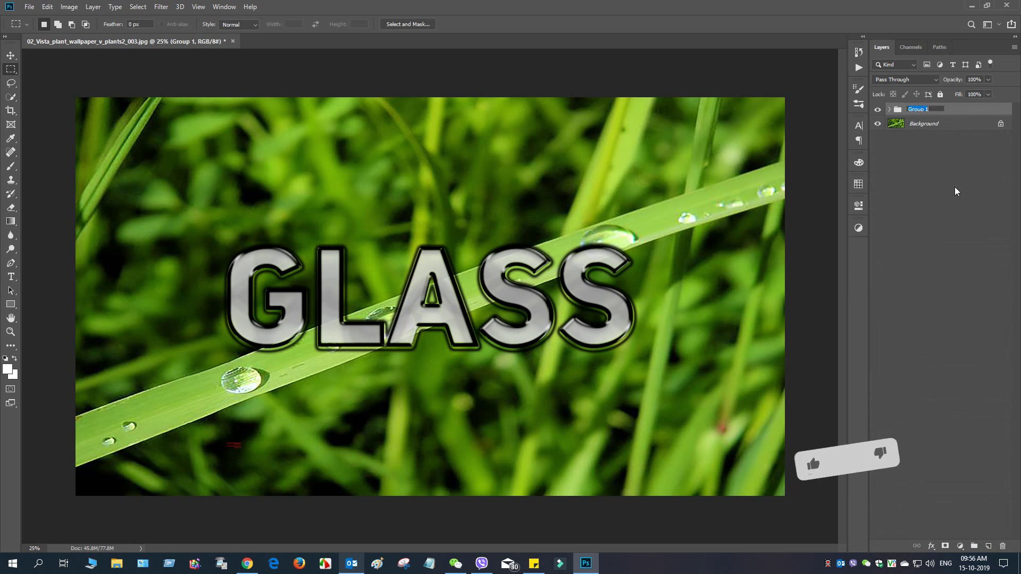
type("lass")
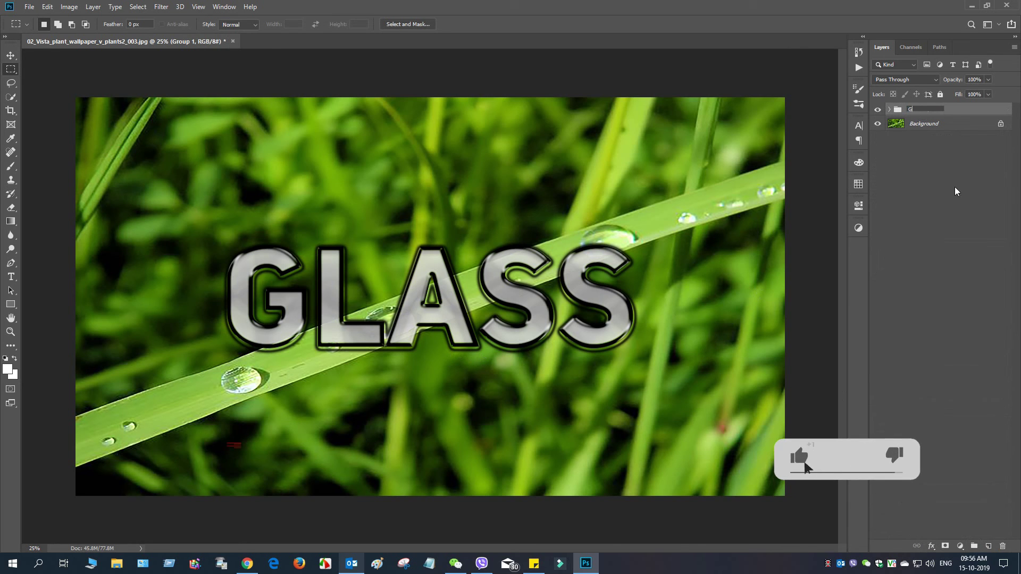
key("Return")
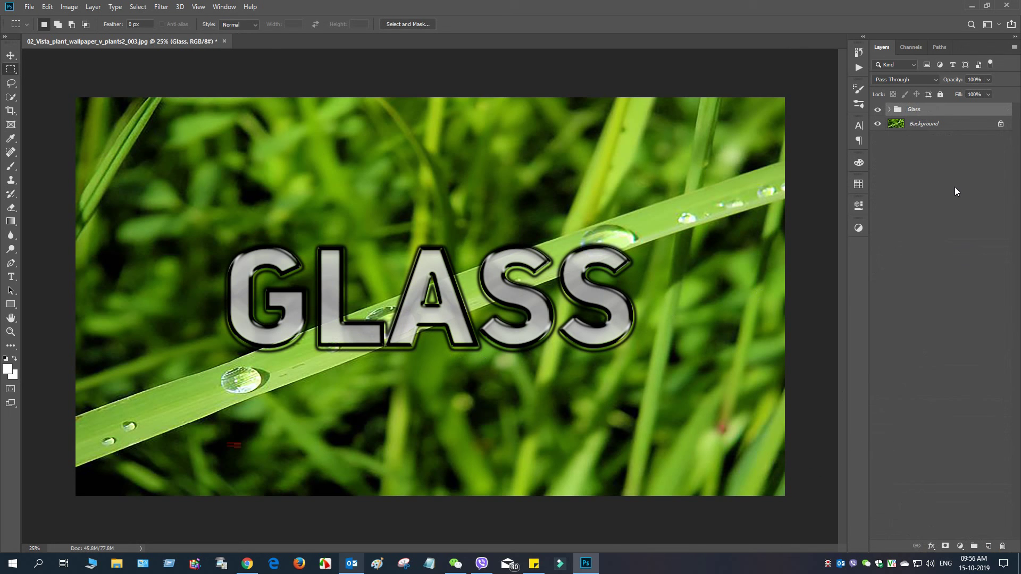
Step: Examine the glass text effect zoomed out, up close at 100%, filling the screen and fitted to the screen
left_click(10, 332)
left_click(360, 302, "alt")
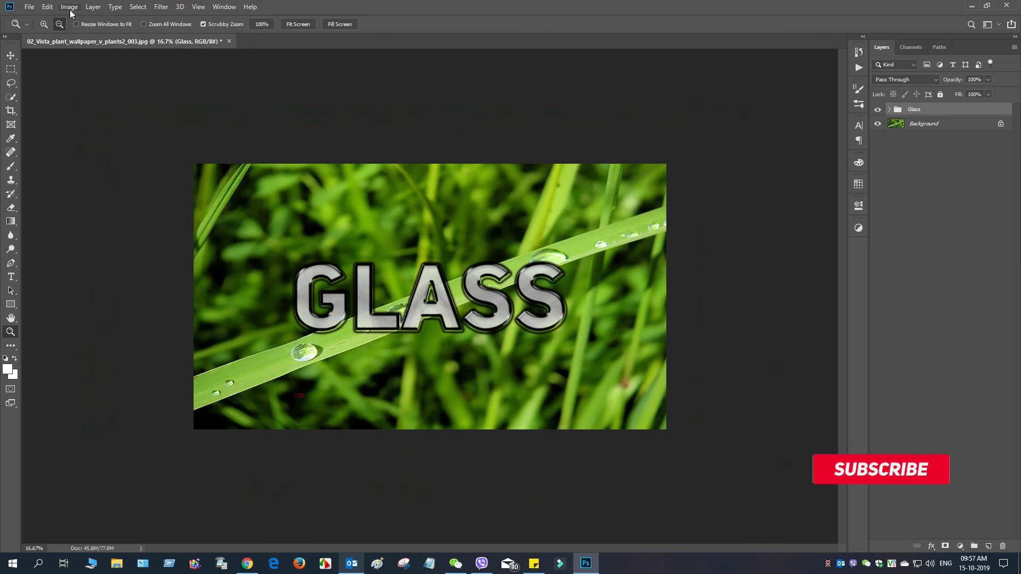
left_click(45, 24)
left_click(443, 301)
left_click(444, 301)
left_click(443, 301)
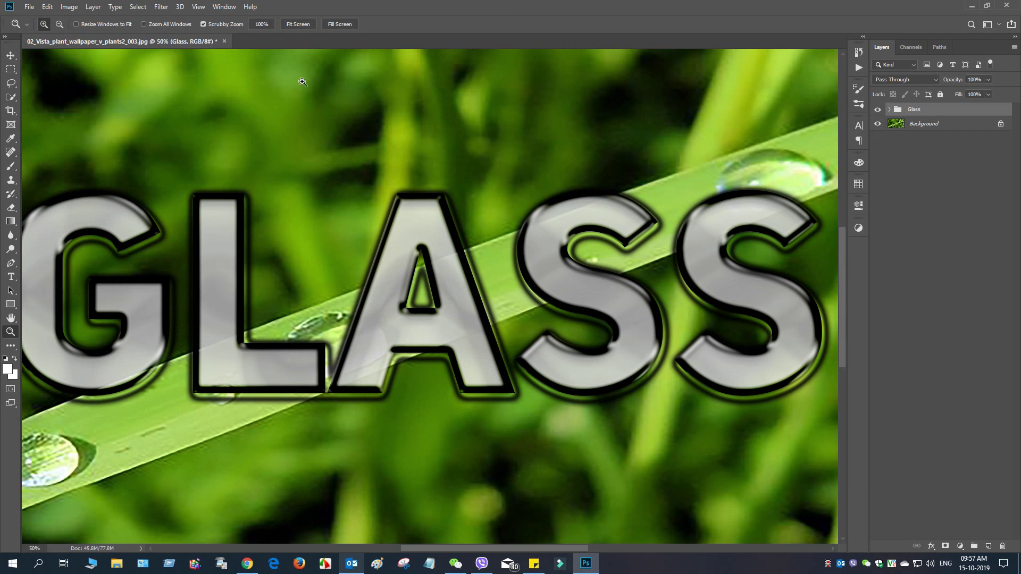
left_click(297, 24)
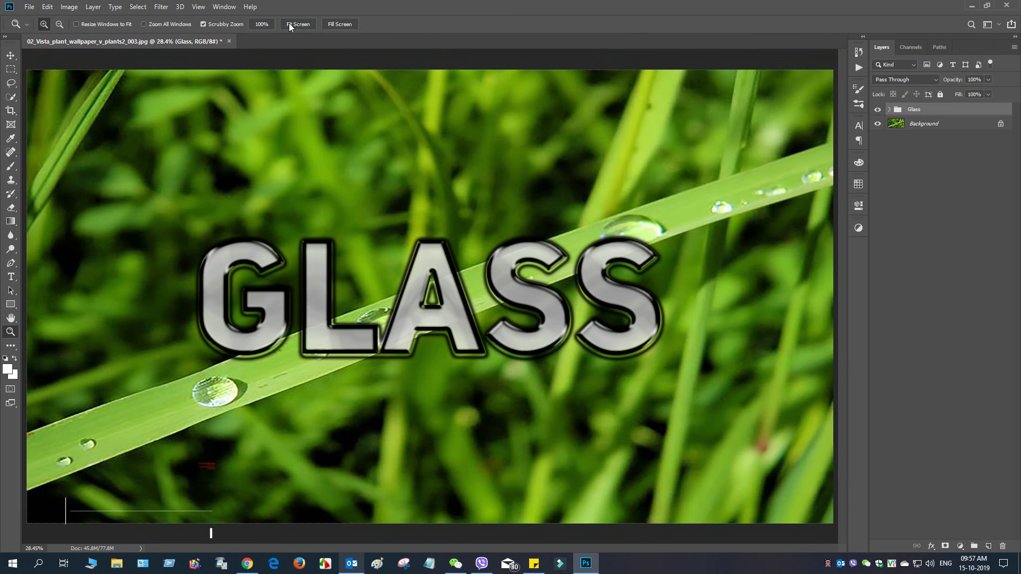
left_click(264, 25)
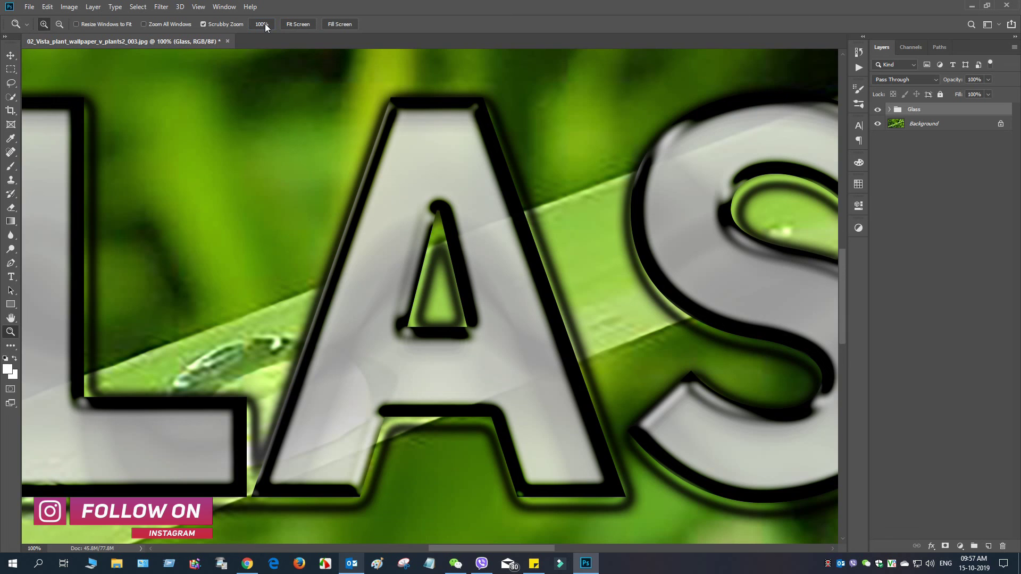
left_click(284, 25)
left_click(347, 27)
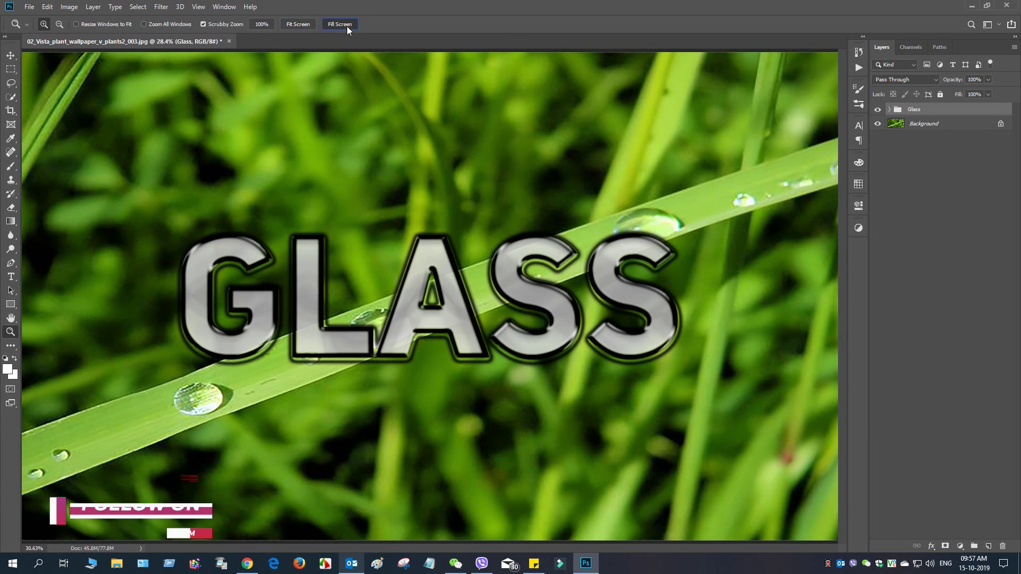
left_click(304, 24)
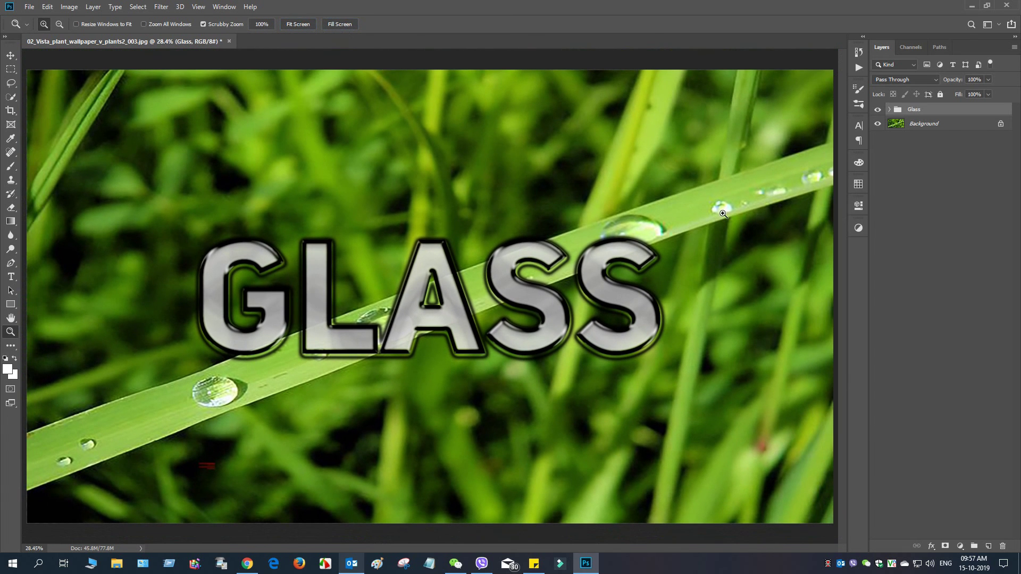